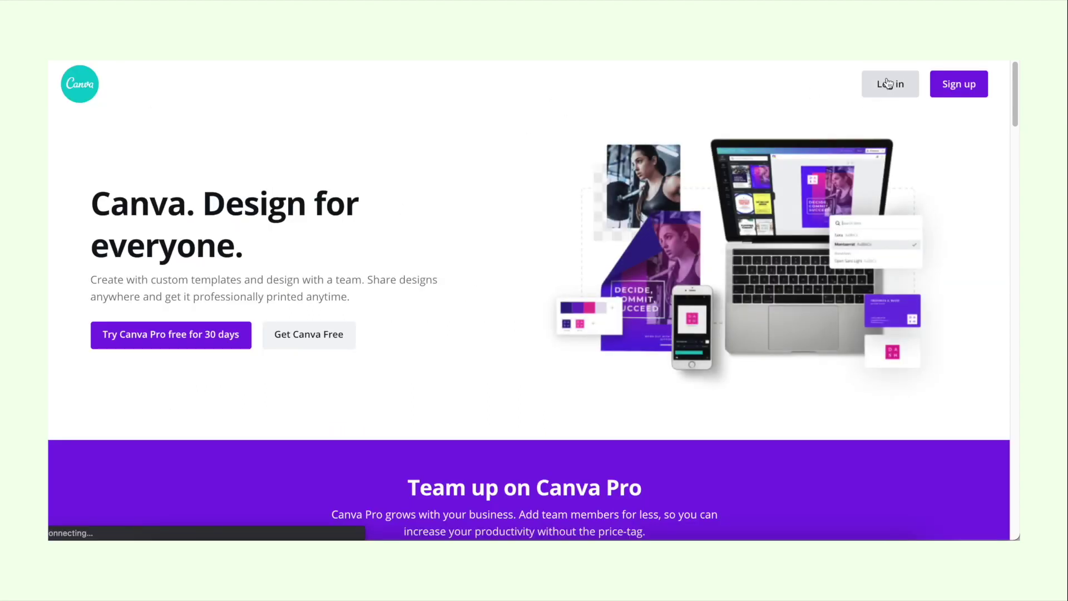
Step: Log in to Canva and search the templates for 'media kit'
click(889, 84)
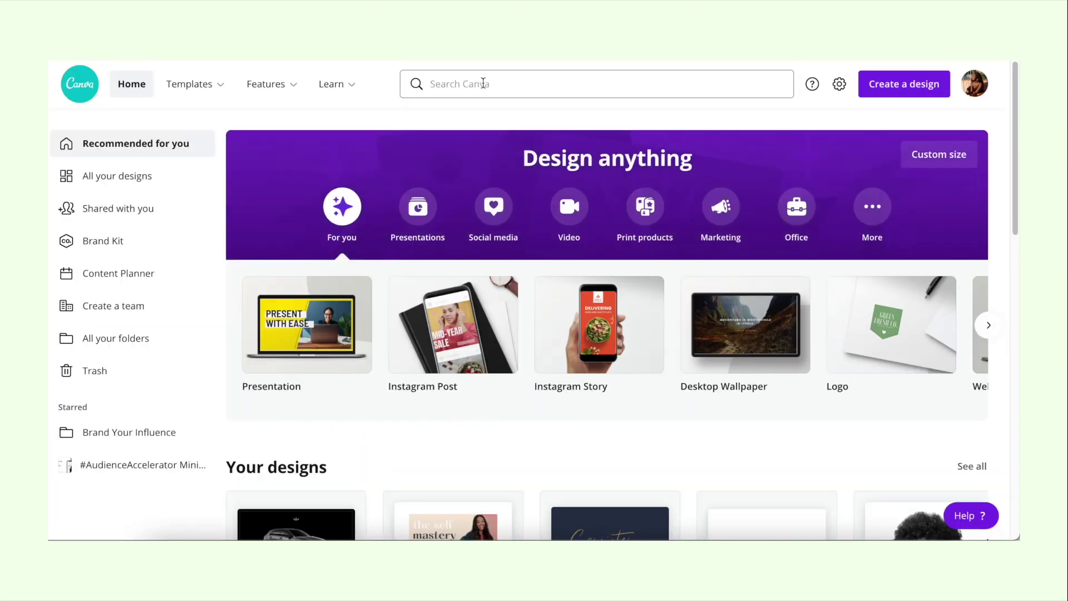
click(484, 83)
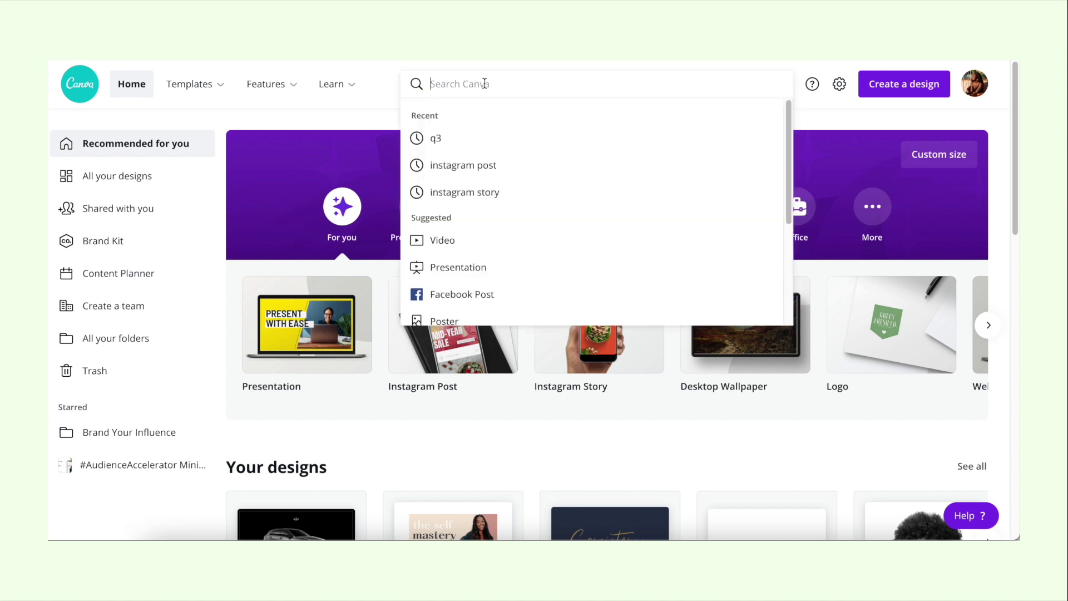
text(med)
key(Return)
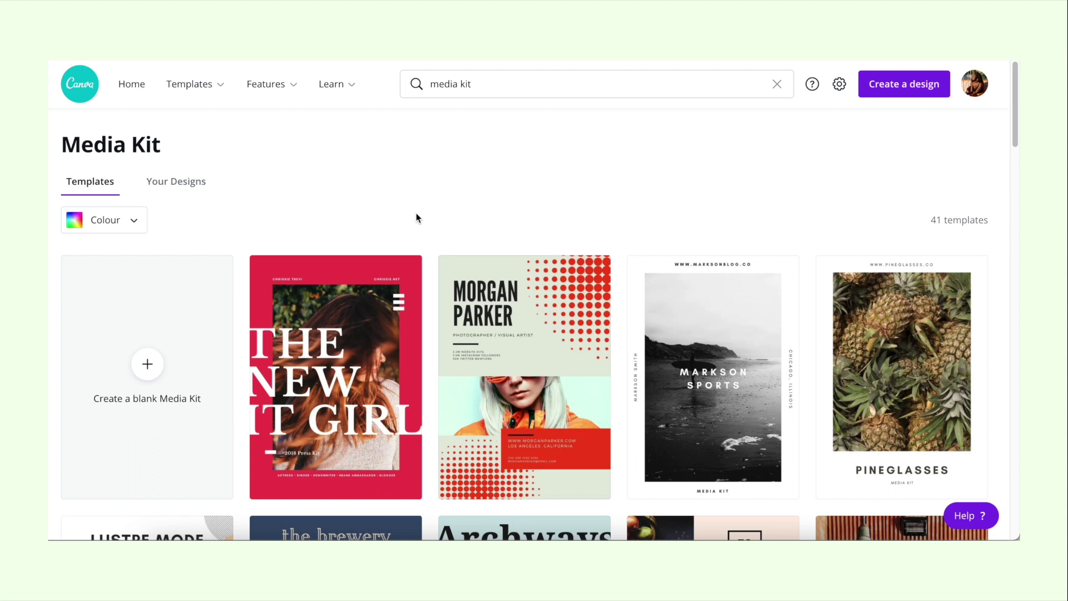
Step: Browse the results and open the pink Pastel Hipster Blogger General Media Kit template
scroll(417, 217, down, 7)
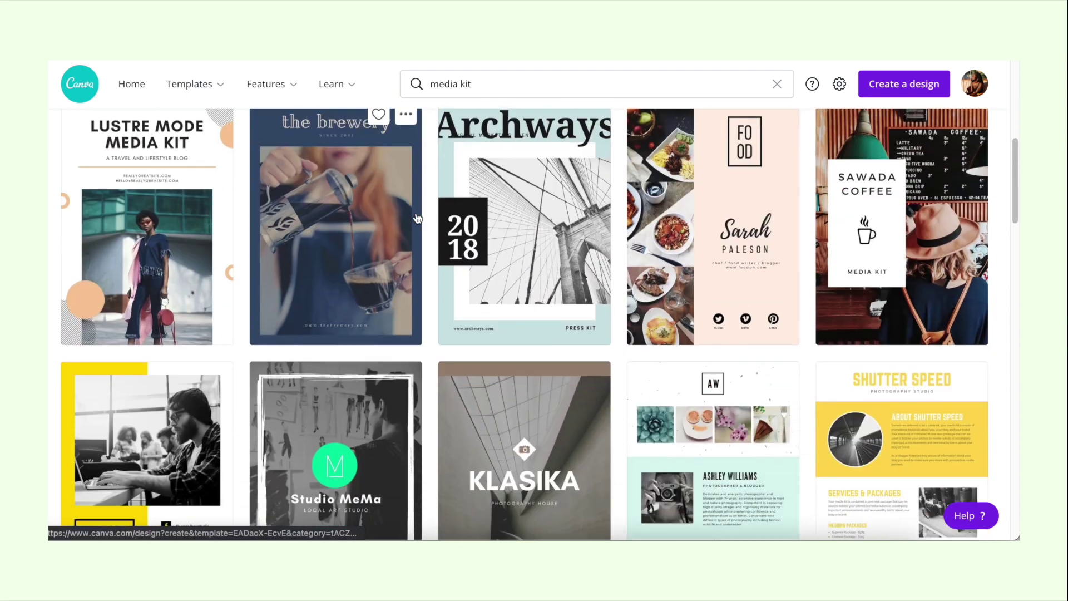
scroll(417, 217, down, 15)
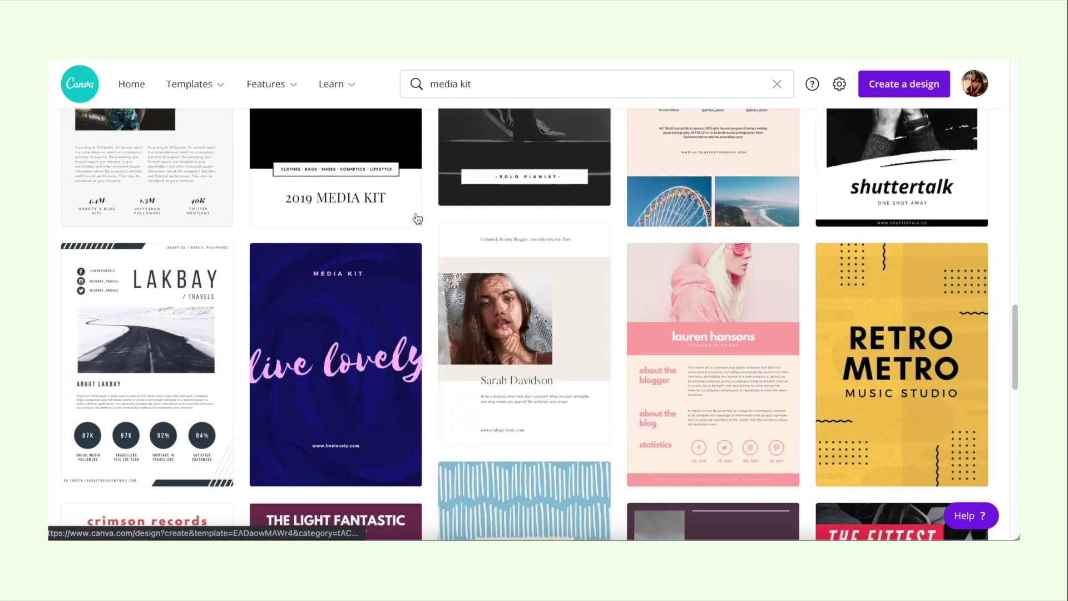
scroll(417, 218, down, 8)
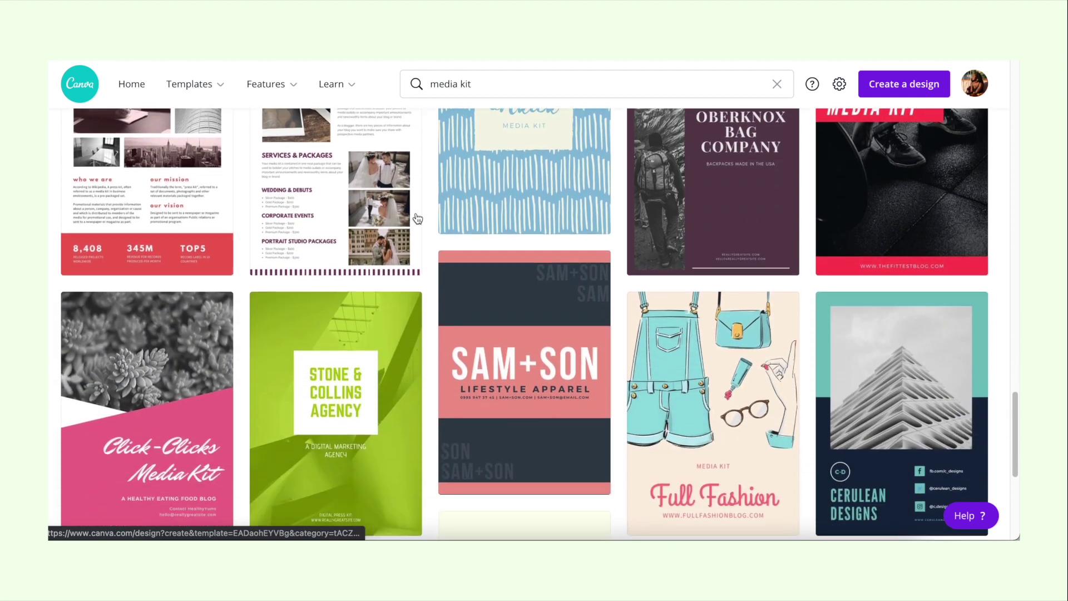
scroll(417, 218, down, 6)
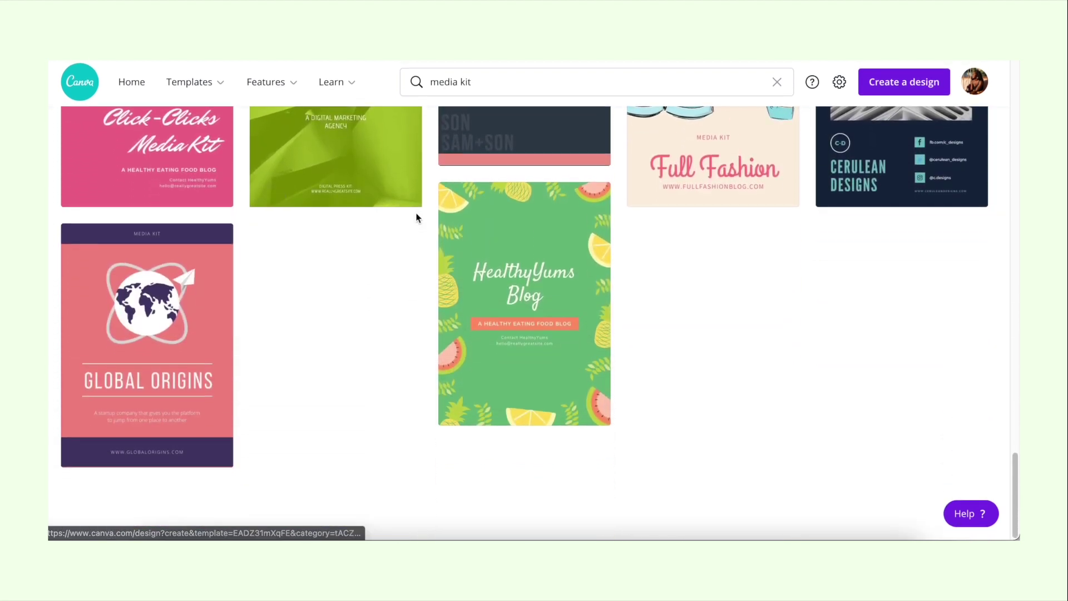
scroll(417, 217, up, 15)
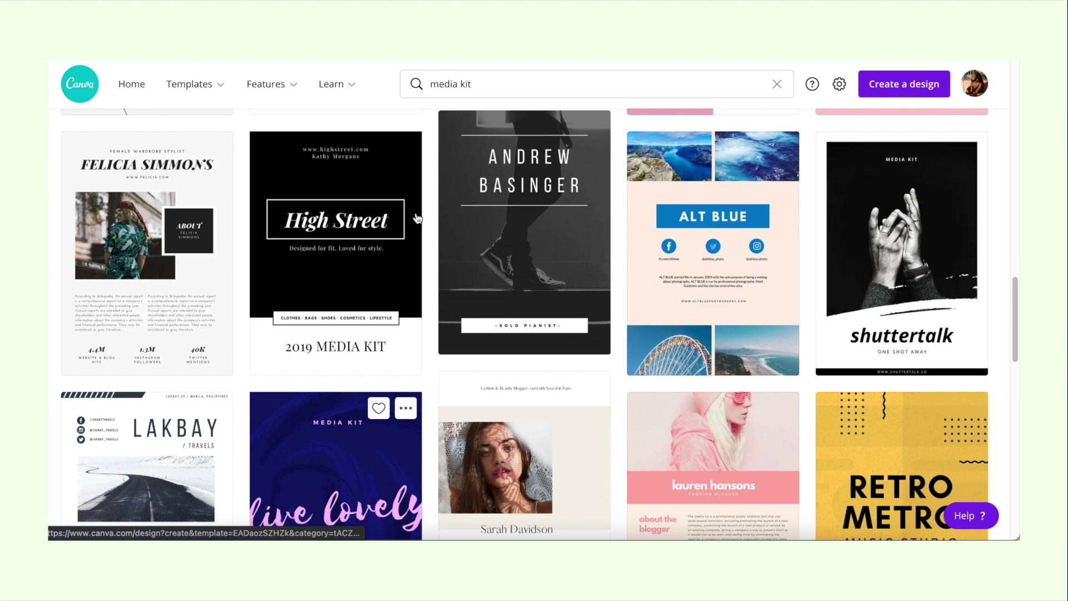
scroll(417, 218, down, 5)
scroll(418, 218, up, 6)
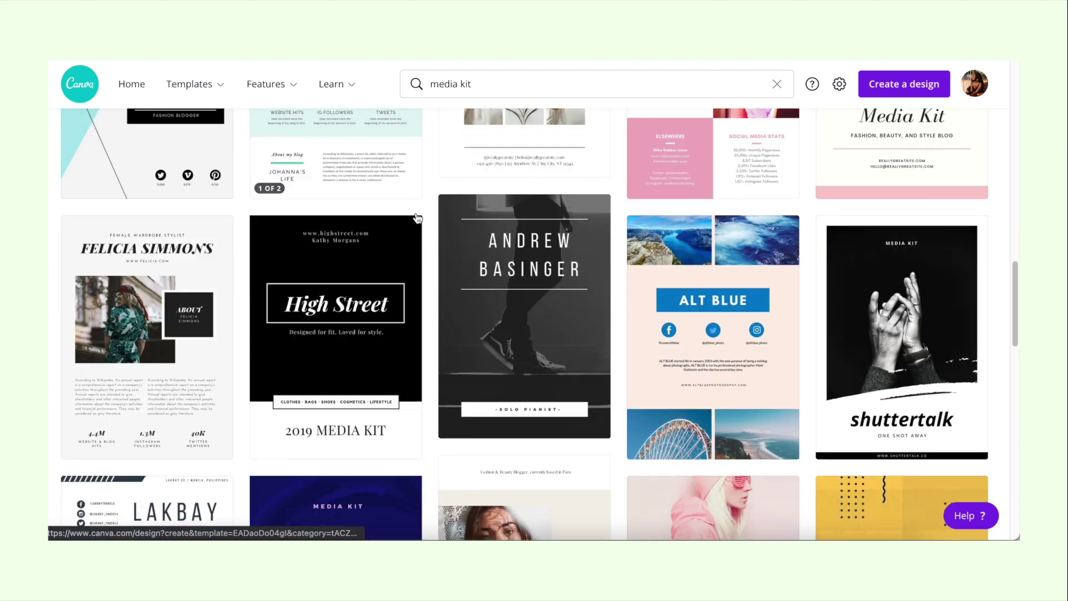
scroll(417, 218, down, 4)
mouse_move(670, 330)
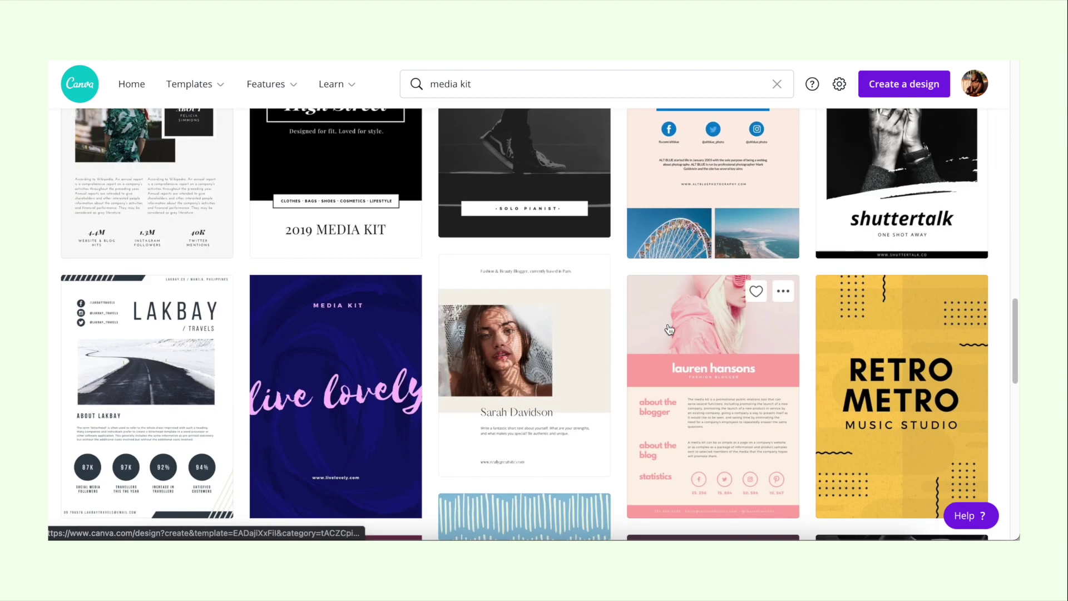
click(692, 348)
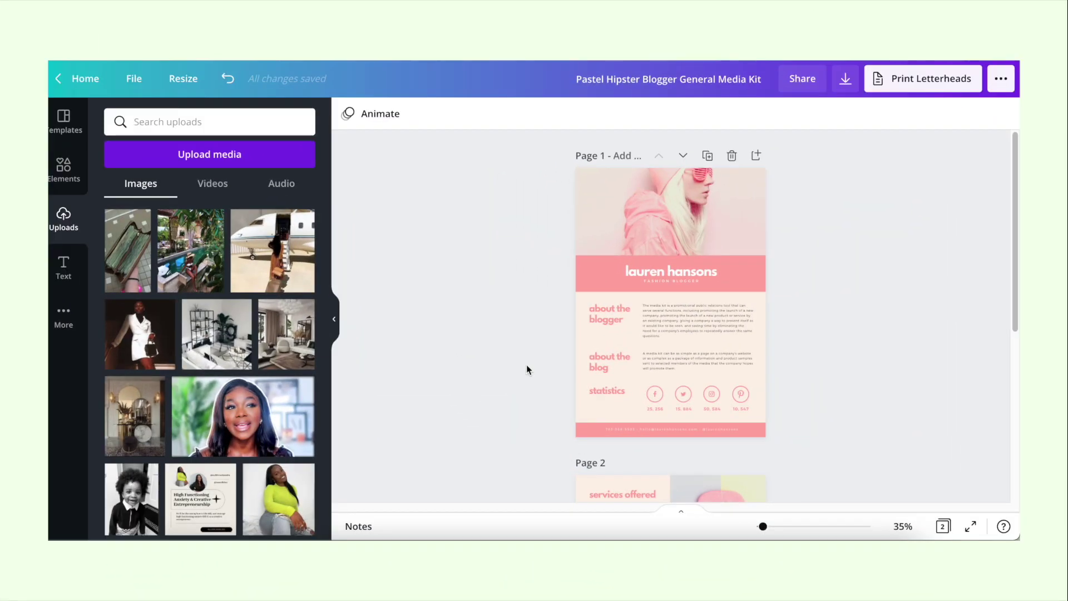
Step: Replace the name in the heading with the creator's name
double_click(638, 271)
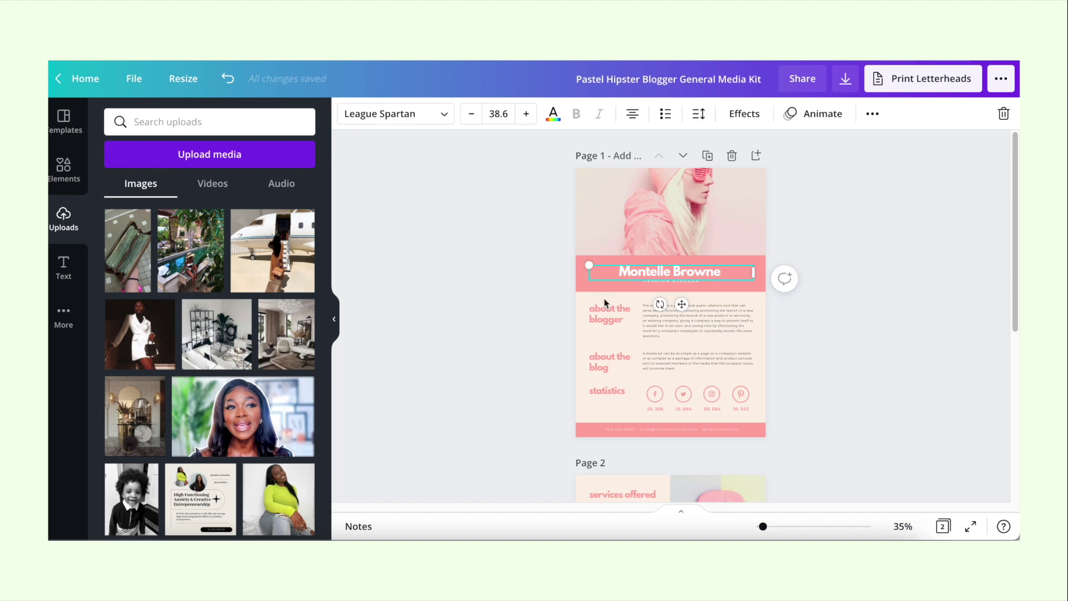
Step: Recolour the pink name band gold and apply it to matching pink on all pages
click(574, 272)
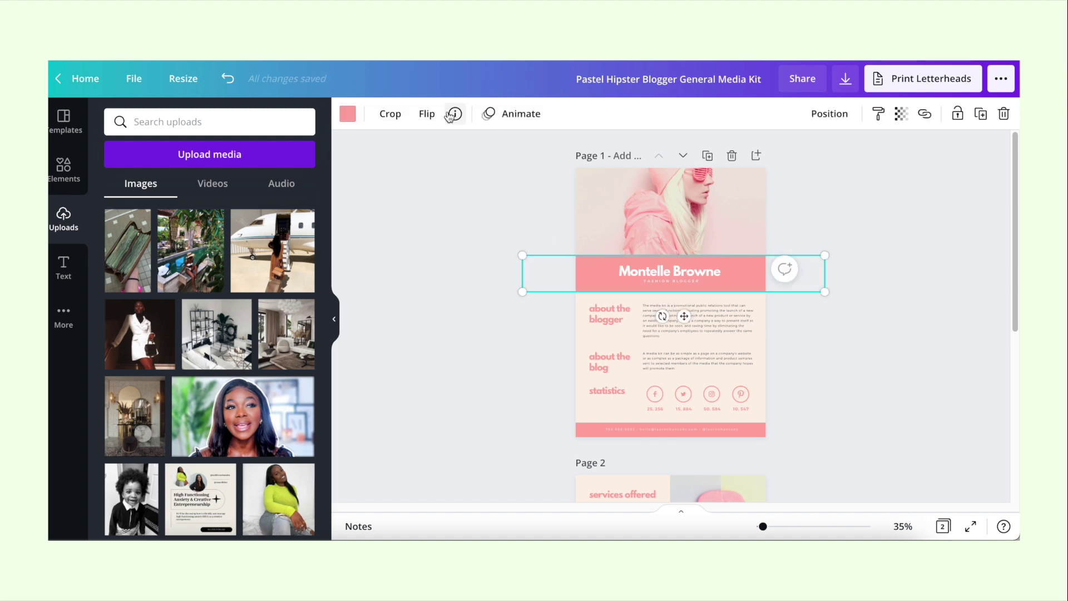
click(348, 114)
click(118, 268)
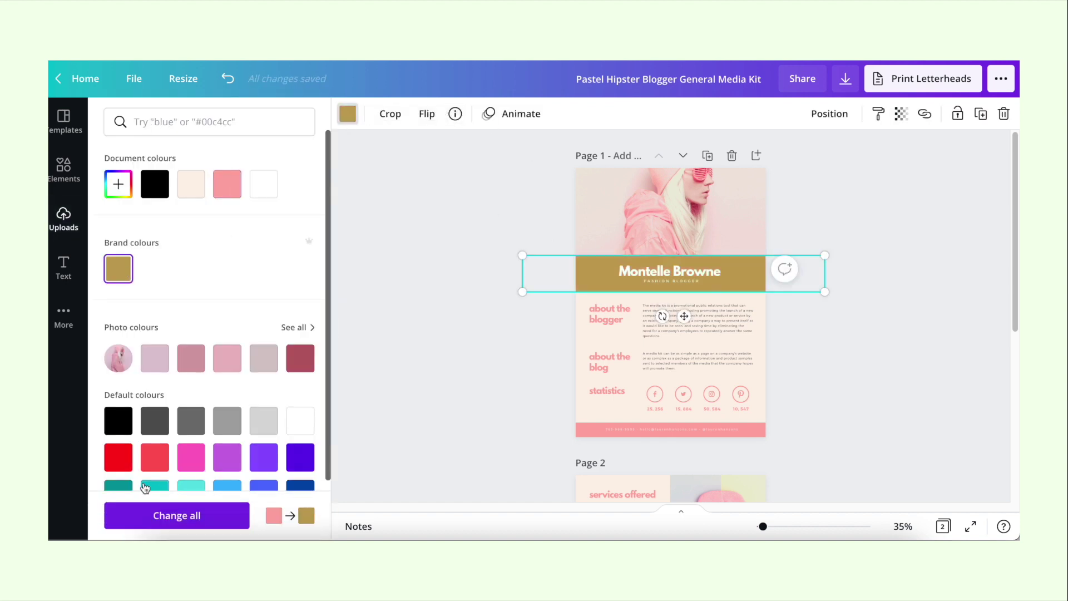
click(228, 518)
Step: Drop the uploaded building portrait onto the header photo and return to the Canva home page
click(596, 317)
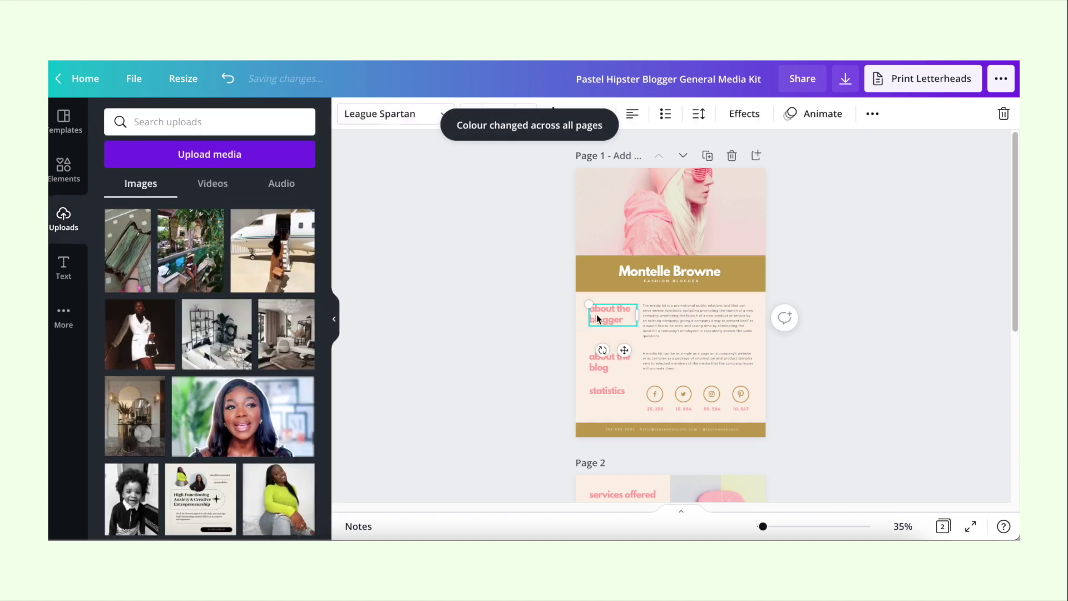
scroll(257, 342, down, 1)
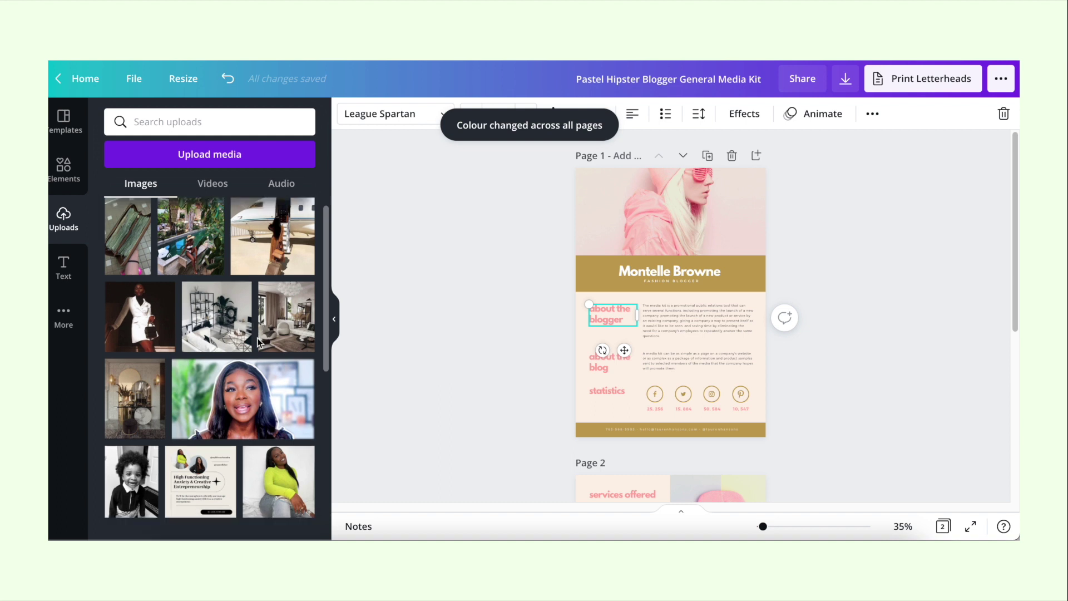
scroll(257, 341, down, 10)
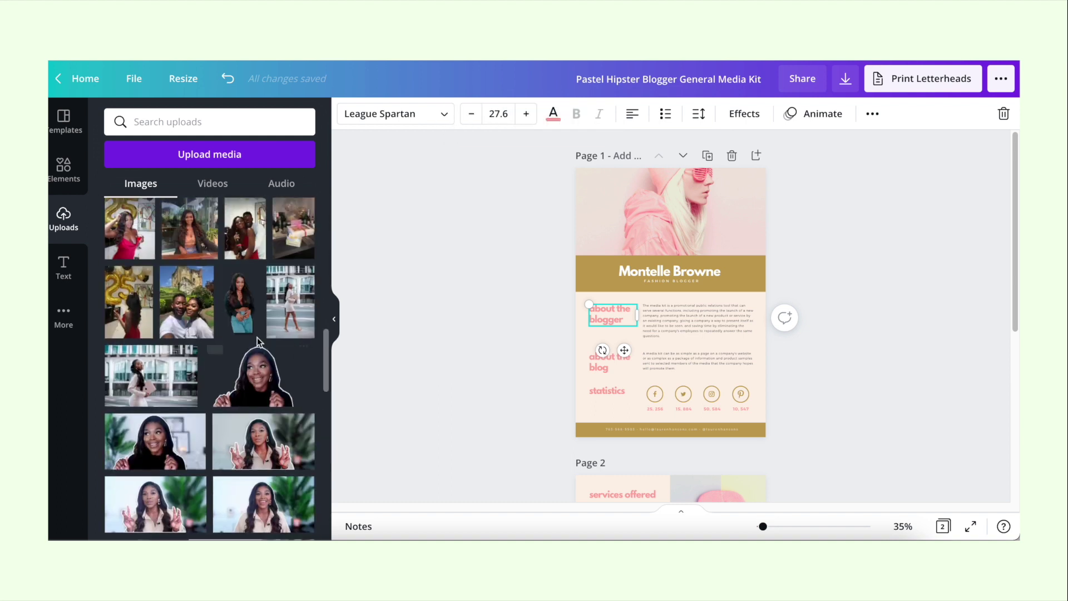
drag(150, 361, 624, 212)
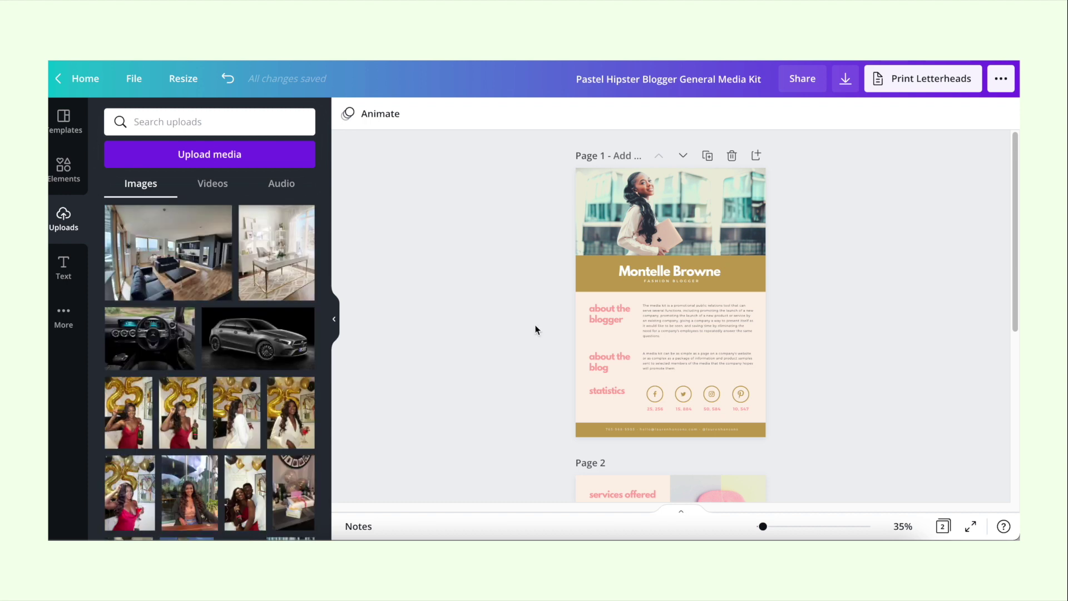
scroll(535, 330, down, 5)
scroll(535, 330, up, 5)
scroll(536, 330, down, 5)
scroll(535, 330, up, 5)
click(81, 81)
Step: Search Canva templates for 'media kit' again and scroll through the results
click(537, 85)
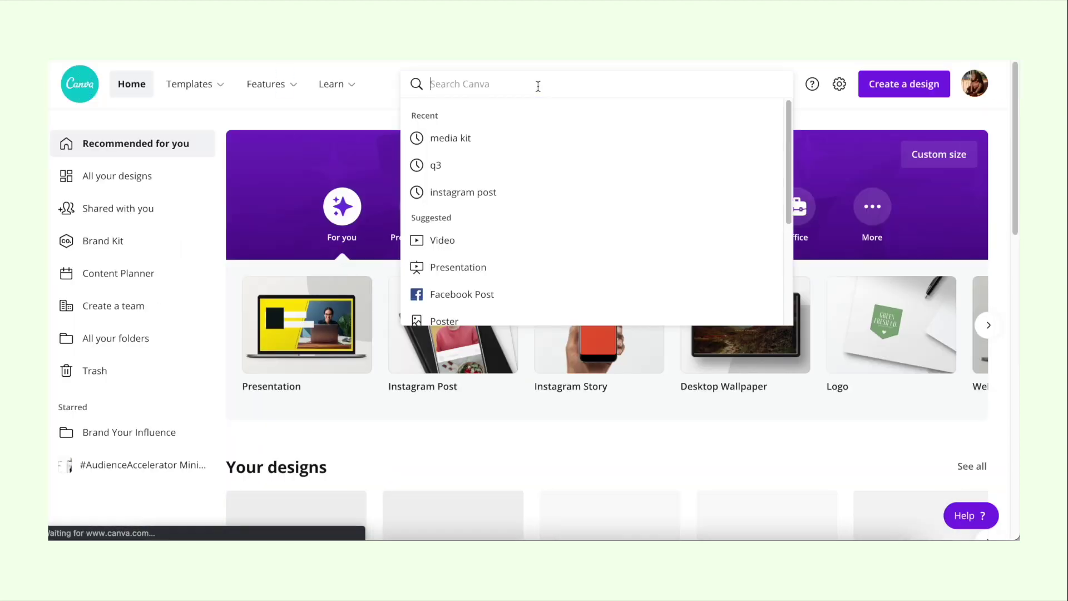
text(media kit)
key(Return)
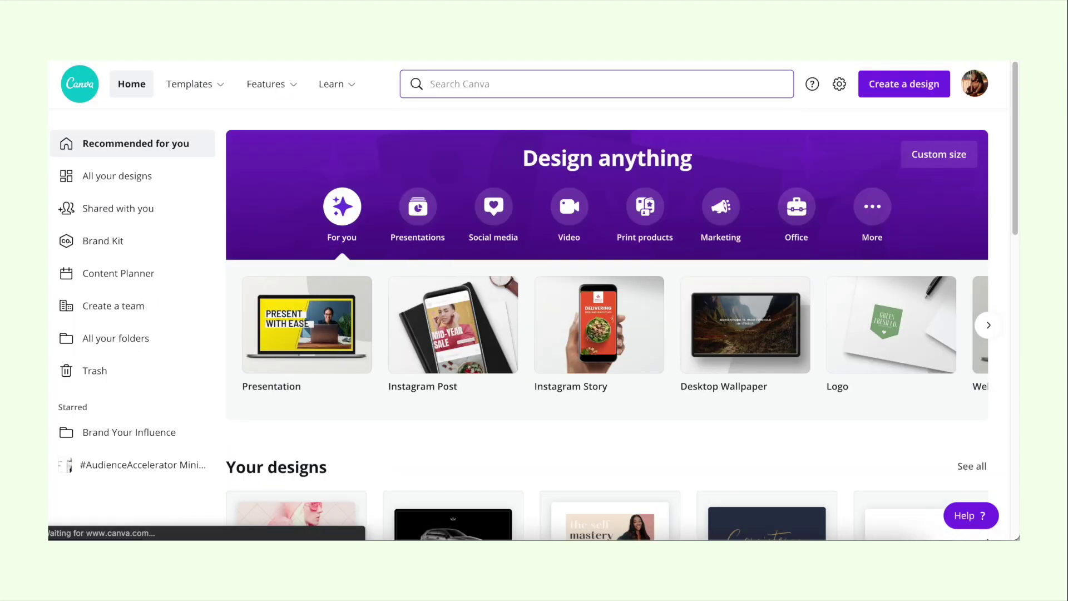
scroll(626, 321, down, 20)
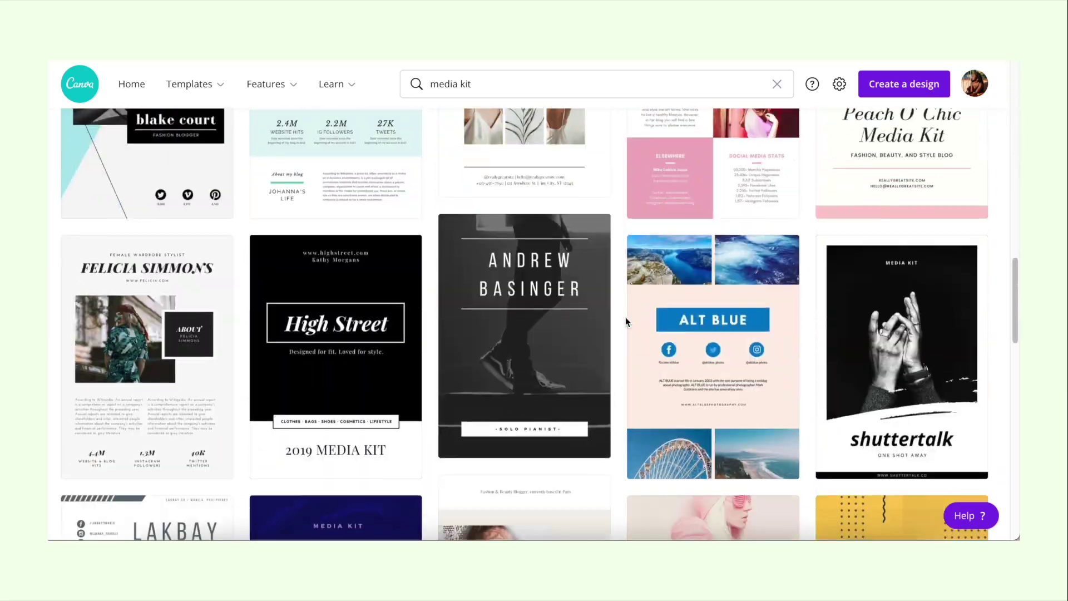
scroll(625, 318, down, 4)
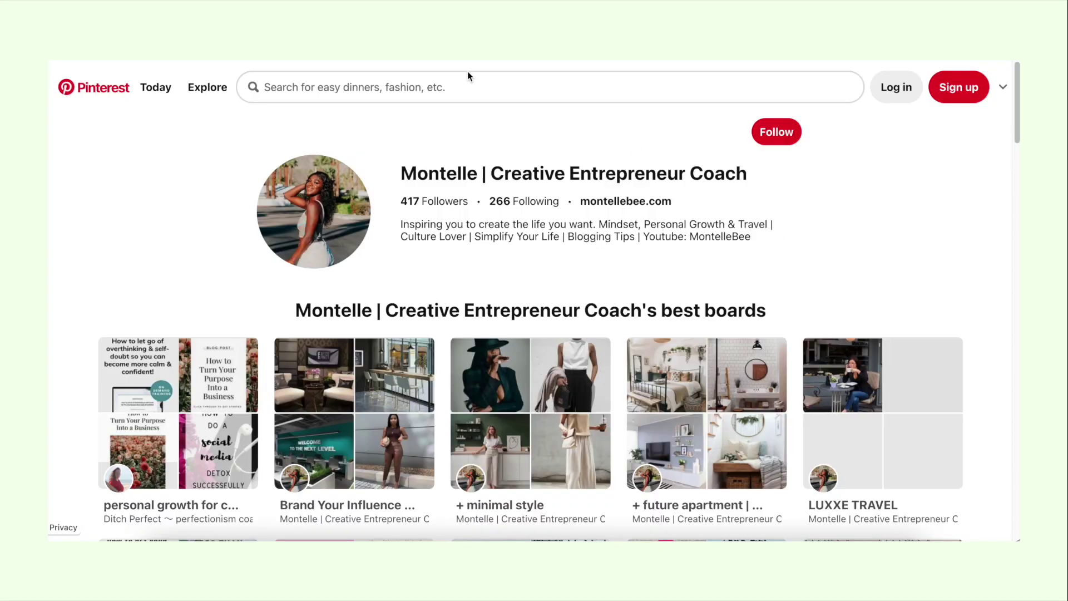
Step: Search Pinterest for 'media kit' and scroll through the pins
click(440, 88)
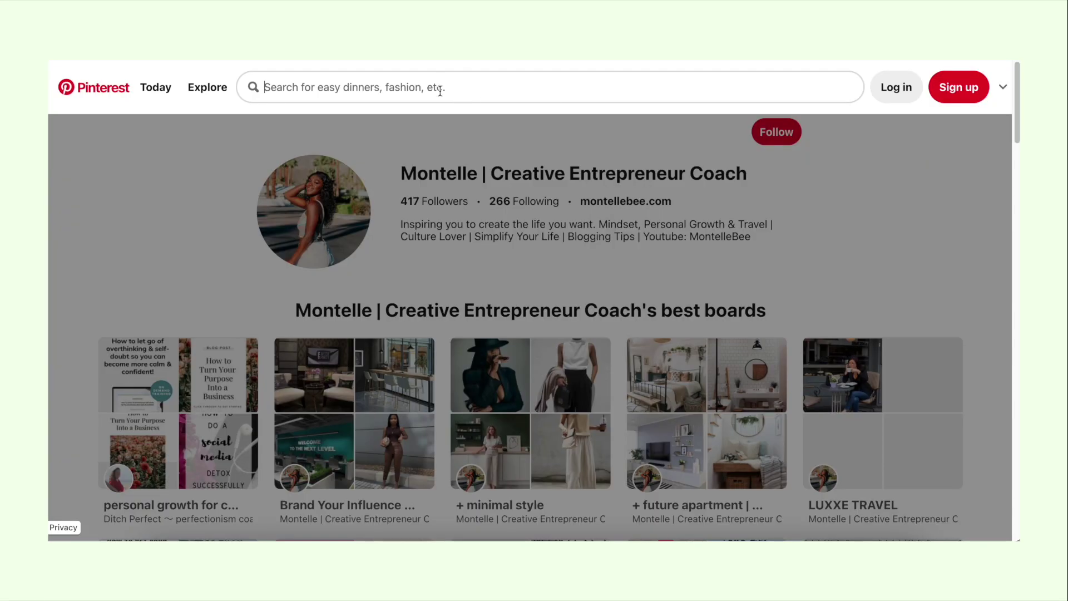
text(me)
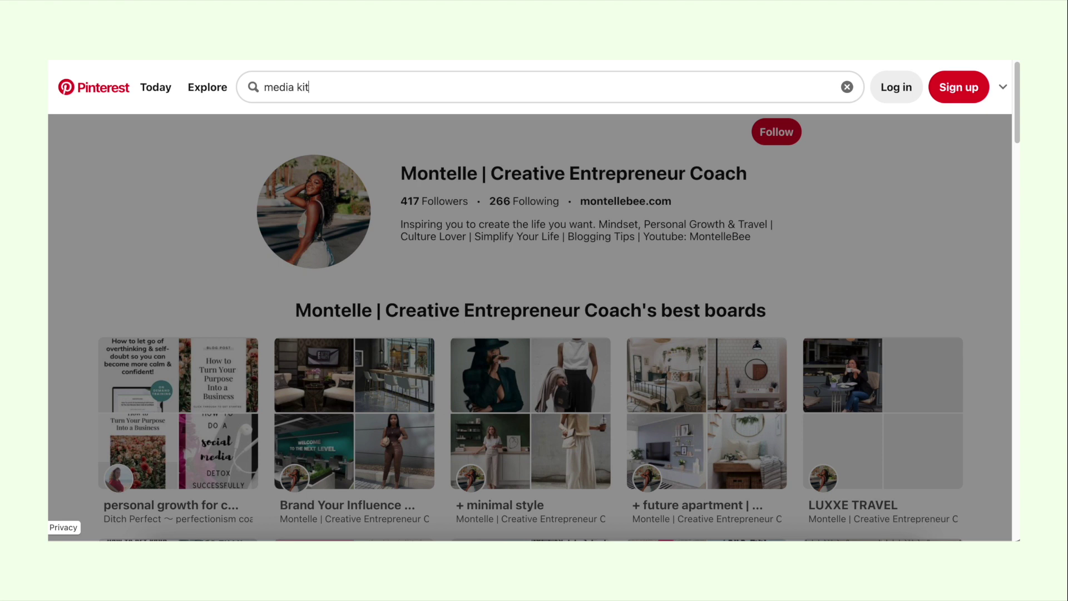
text(dia kit)
key(Return)
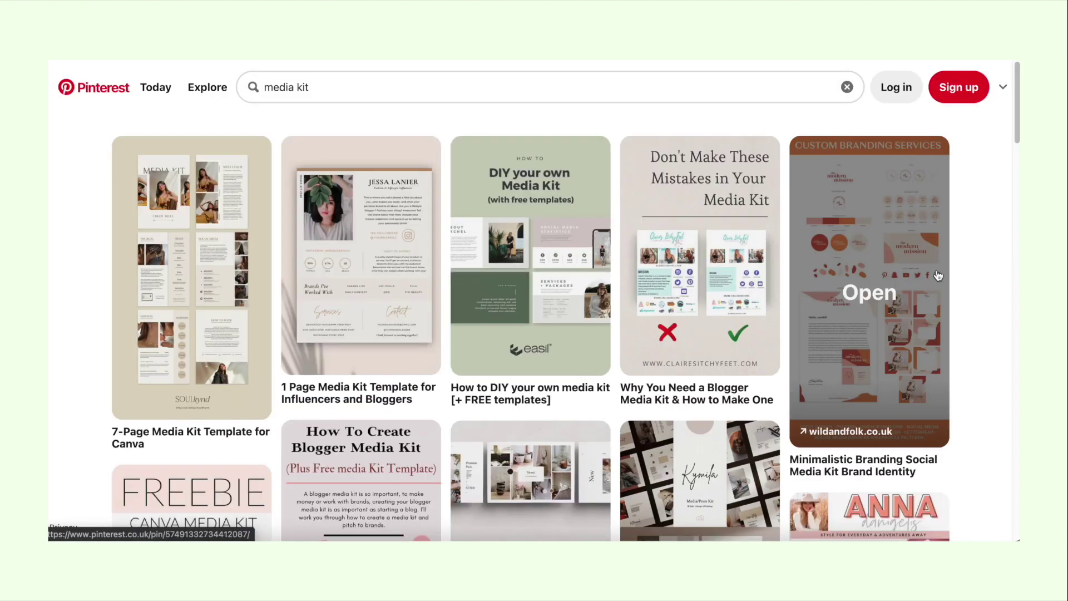
scroll(977, 292, down, 2)
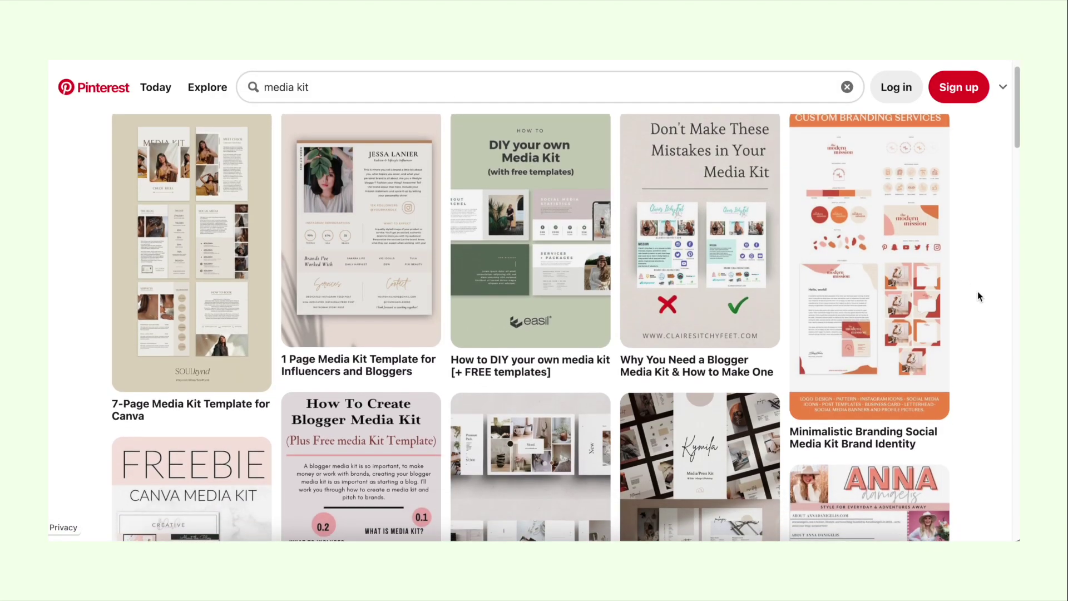
scroll(977, 291, down, 5)
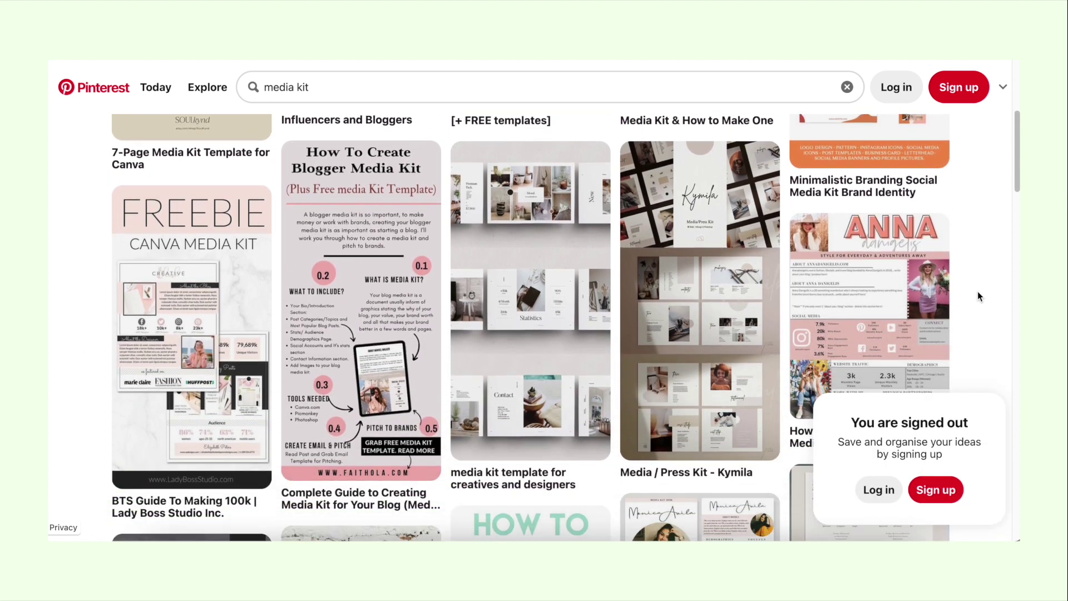
scroll(978, 292, down, 5)
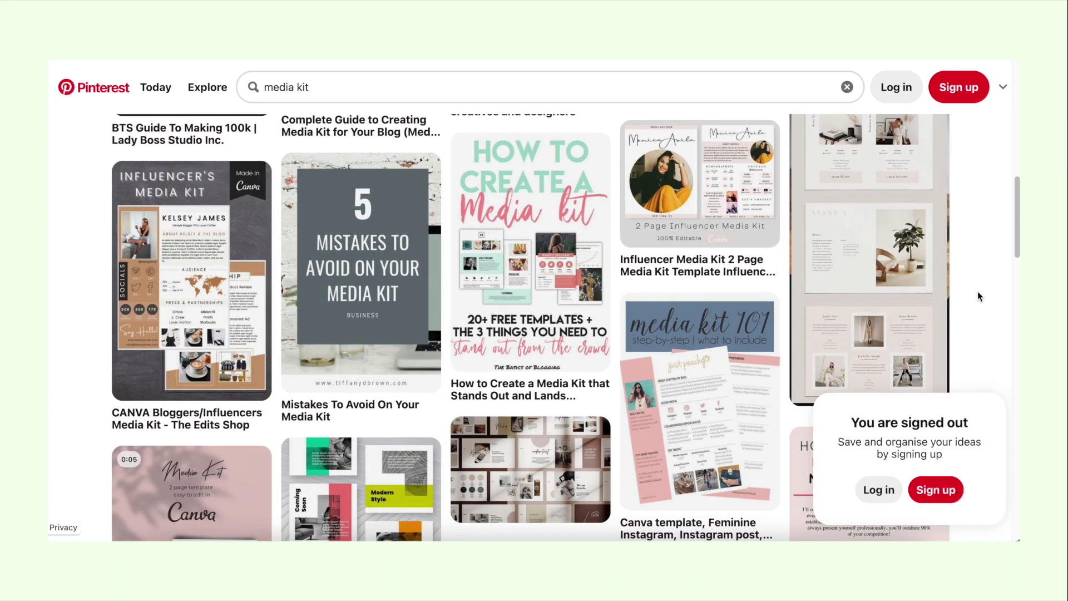
scroll(980, 297, down, 1)
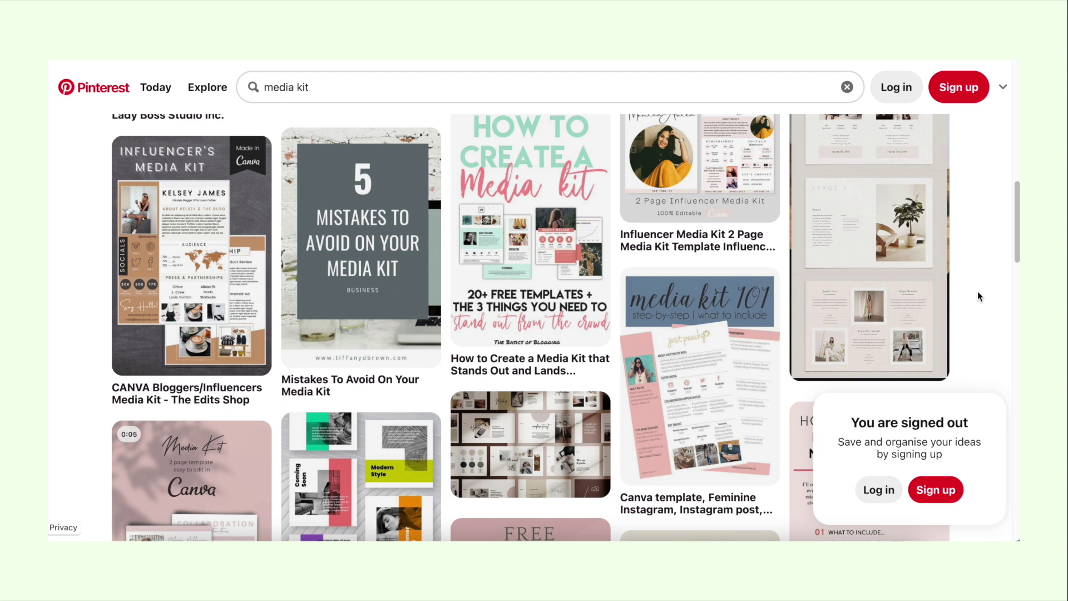
scroll(978, 292, down, 5)
scroll(965, 292, down, 1)
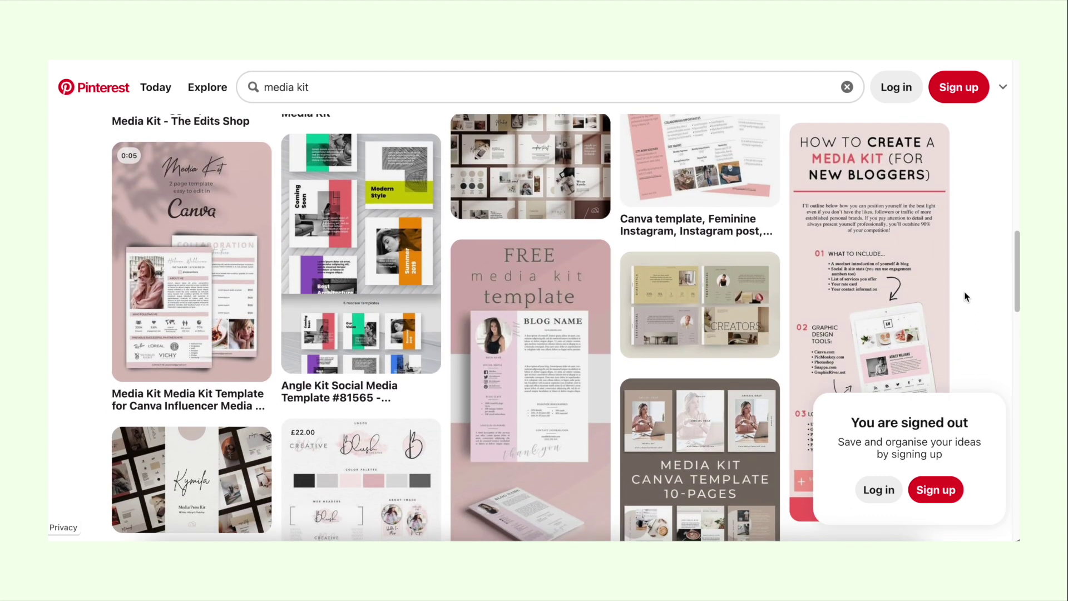
scroll(965, 294, down, 5)
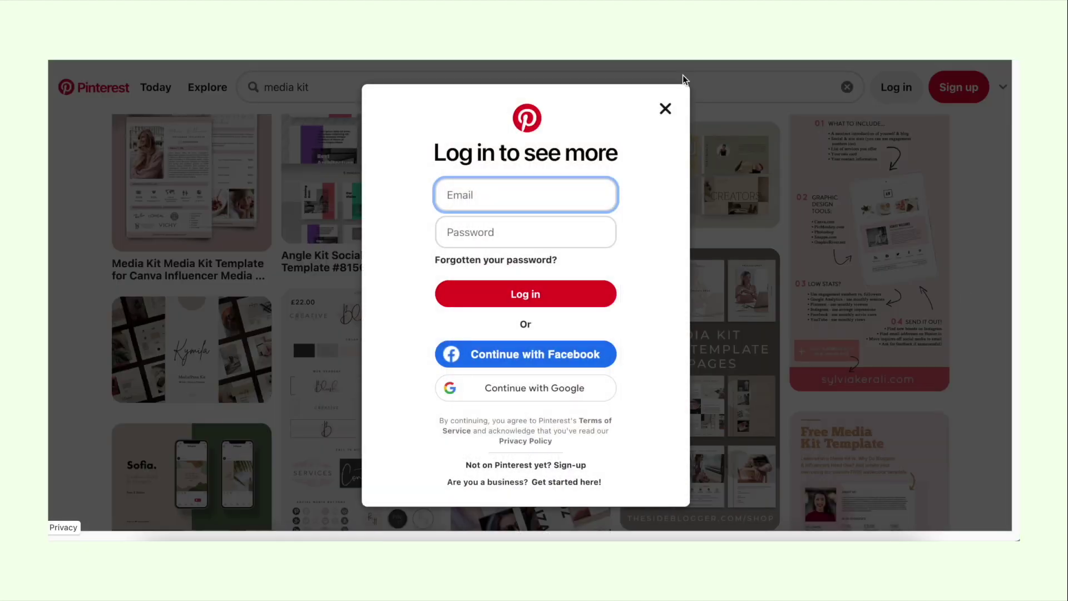
Step: Dismiss the login prompt and open the CANVA Bloggers/Influencers Media Kit - The Edits Shop pin
click(666, 108)
scroll(982, 288, down, 10)
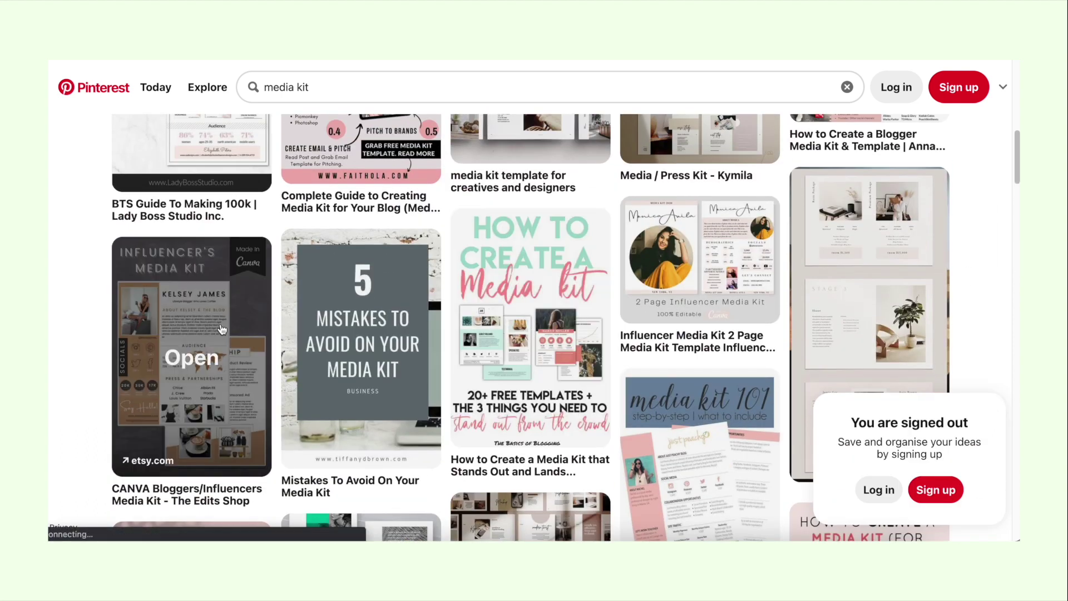
click(192, 356)
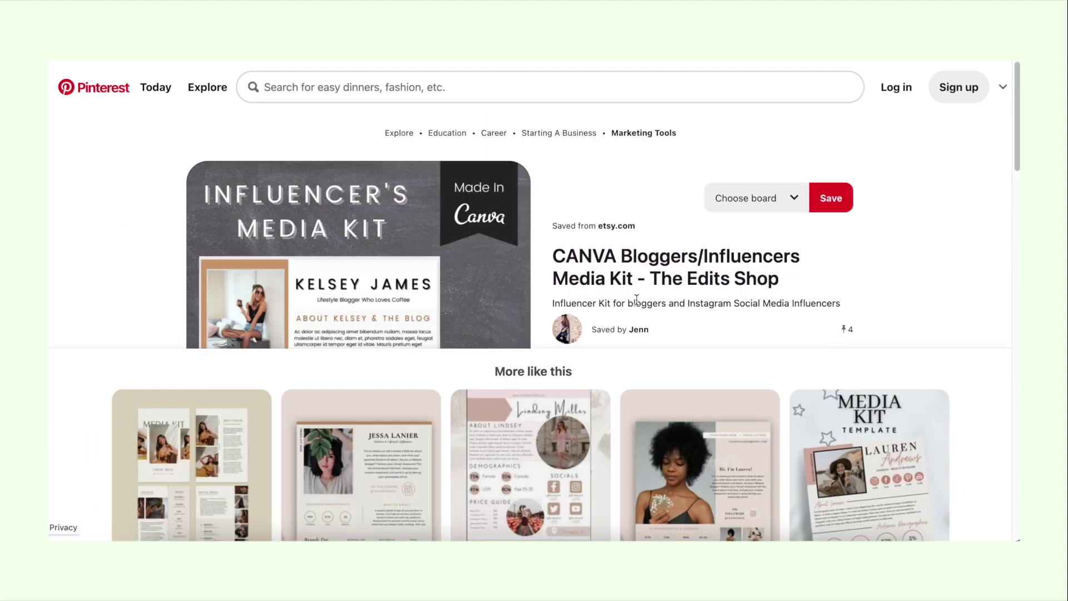
scroll(638, 300, down, 5)
scroll(638, 304, down, 2)
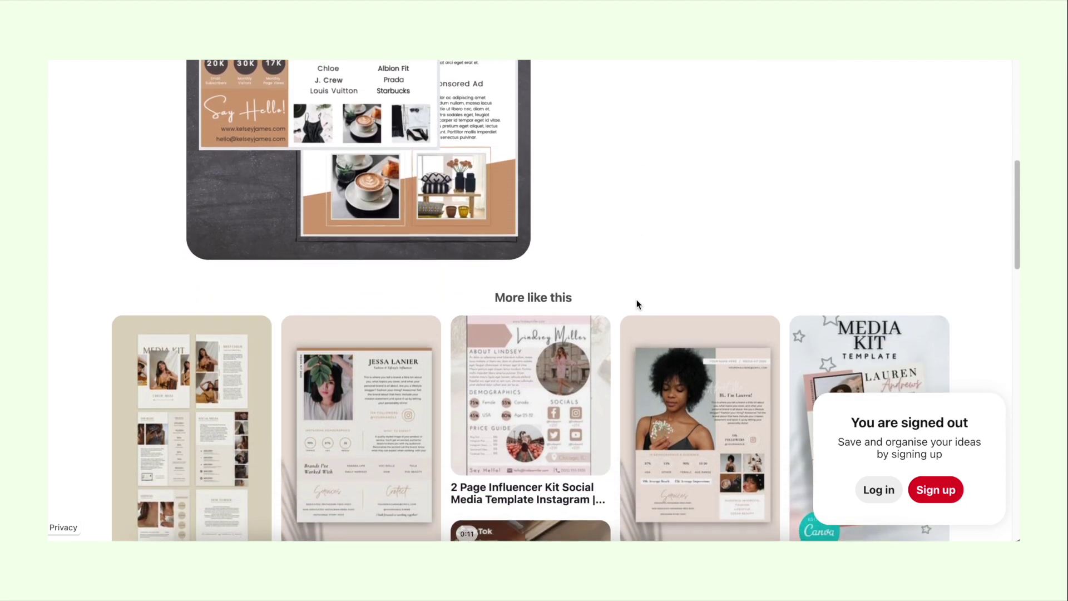
scroll(637, 301, up, 6)
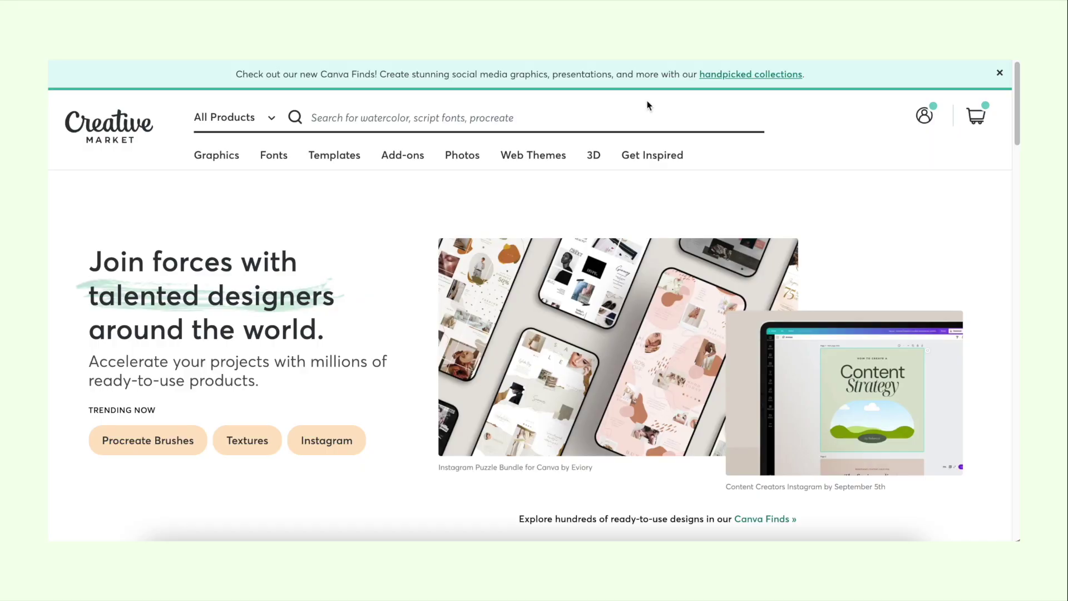
Step: Search Creative Market for 'media kit canva' templates
click(577, 116)
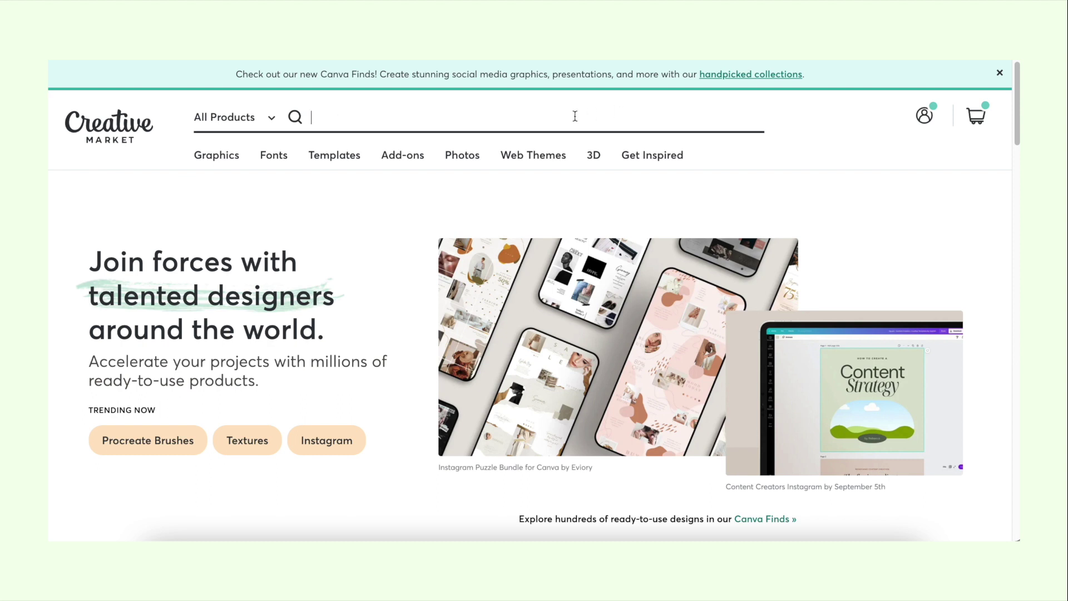
text(media)
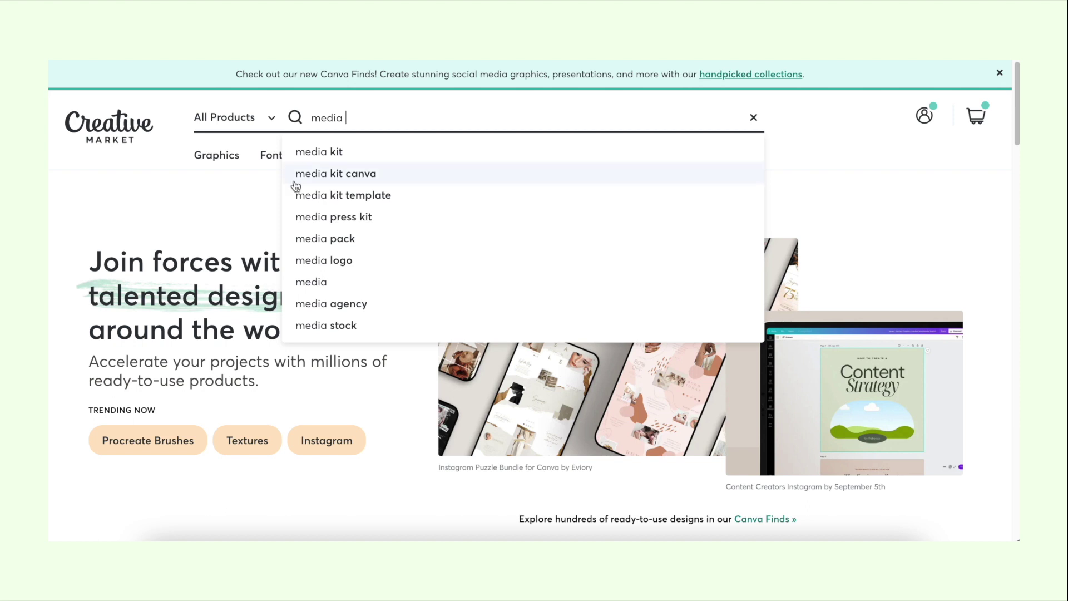
key(Return)
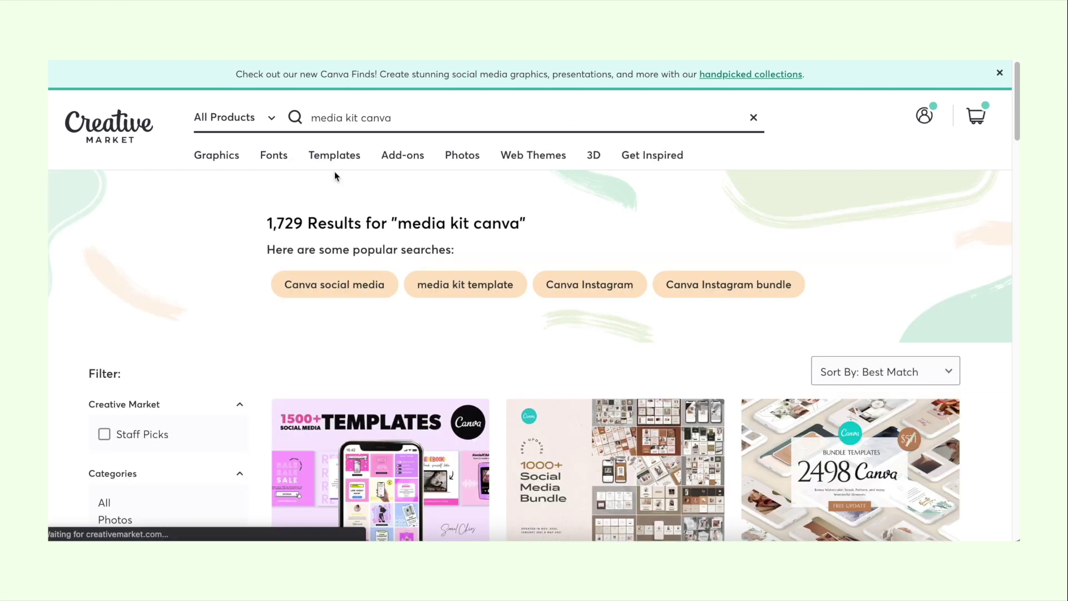
Step: Replace the search with 'press kit' and scroll through the 488 results
triple_click(359, 117)
key(BackSpace)
text(press kit)
key(Return)
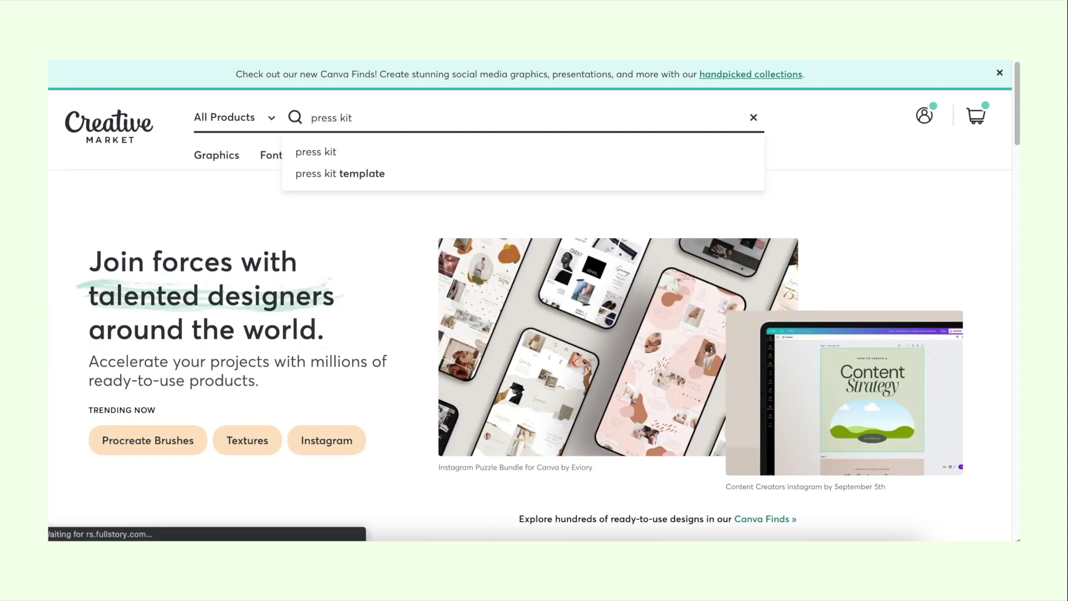
scroll(733, 408, down, 4)
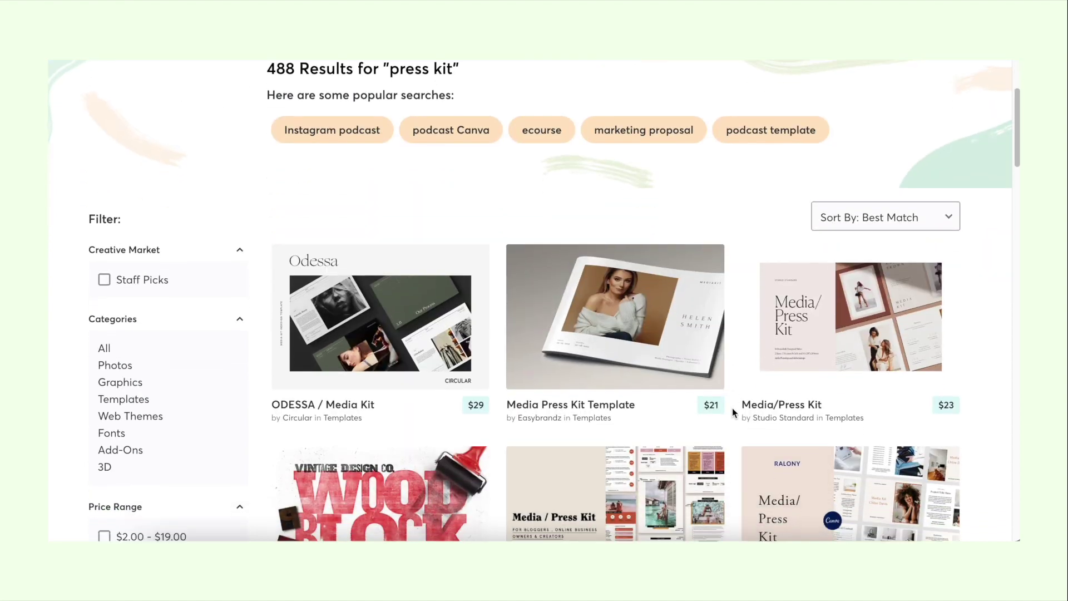
scroll(733, 408, down, 1)
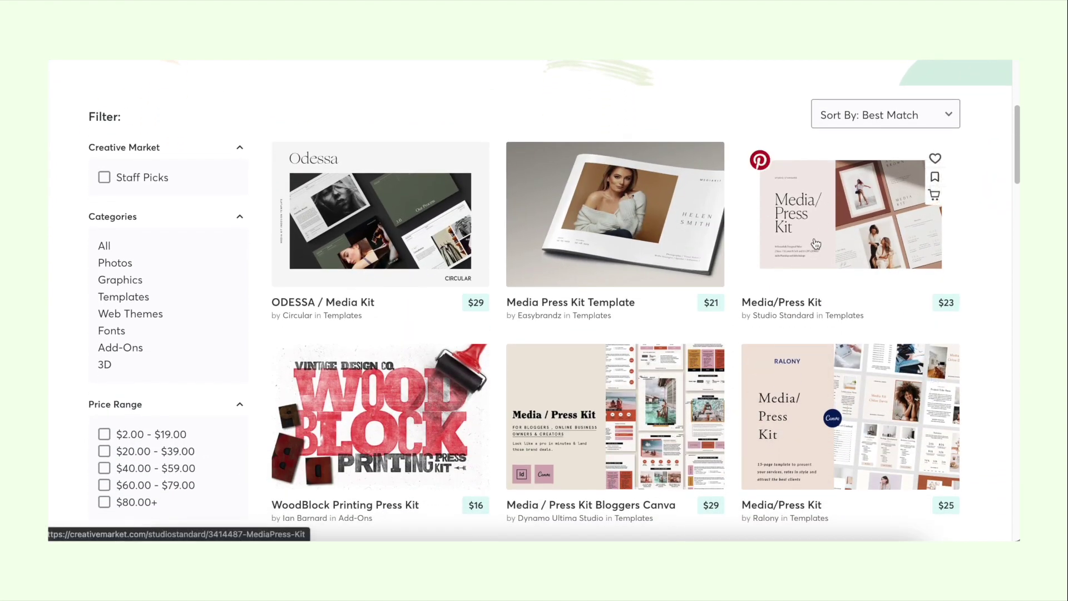
scroll(815, 243, down, 5)
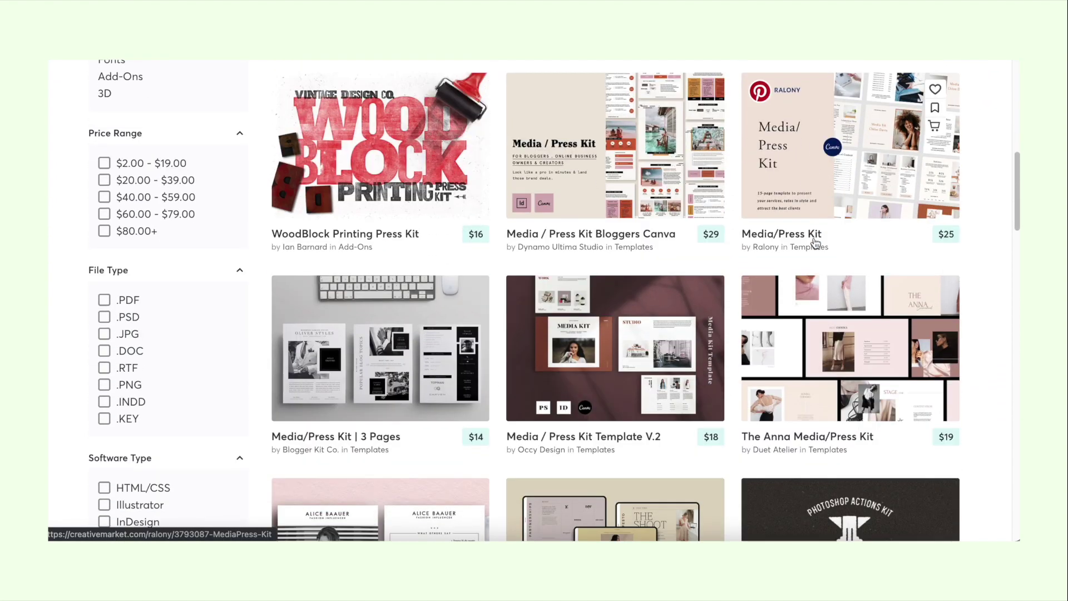
scroll(815, 243, down, 1)
scroll(816, 243, down, 2)
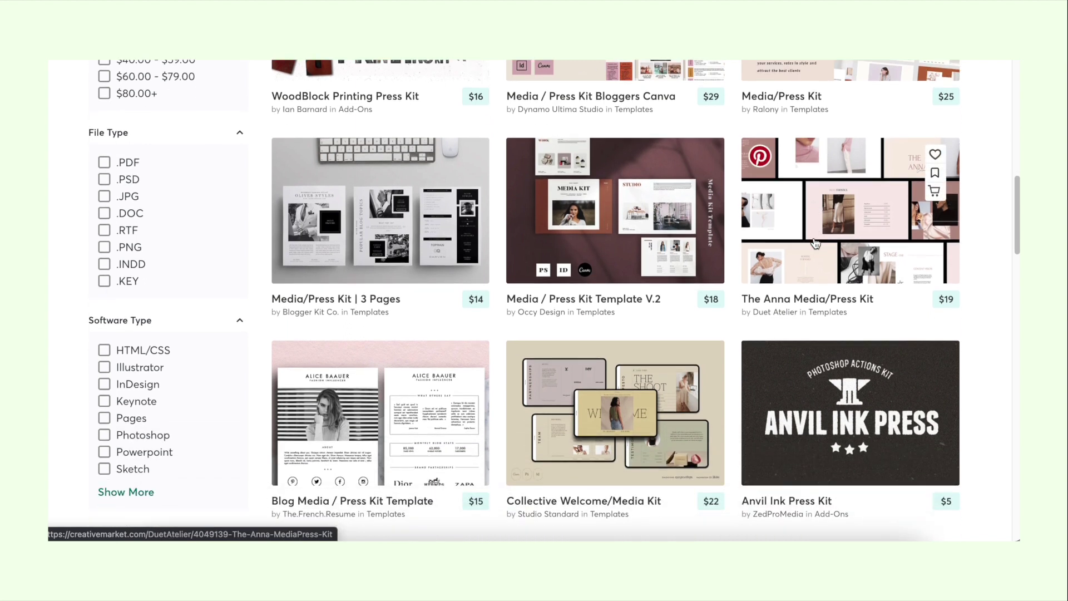
scroll(816, 244, down, 1)
scroll(816, 244, down, 2)
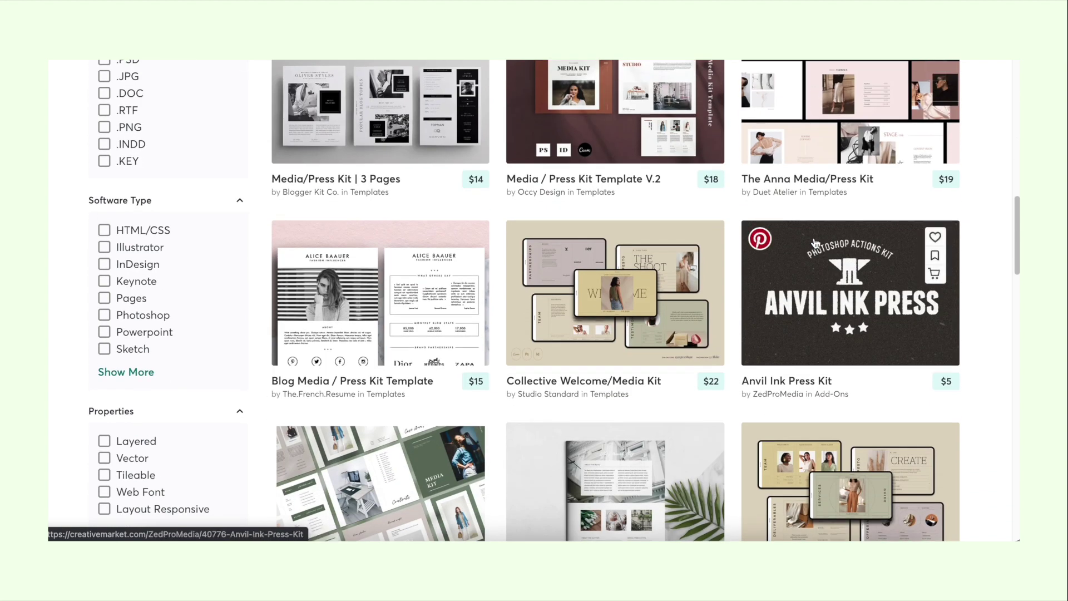
scroll(815, 243, down, 1)
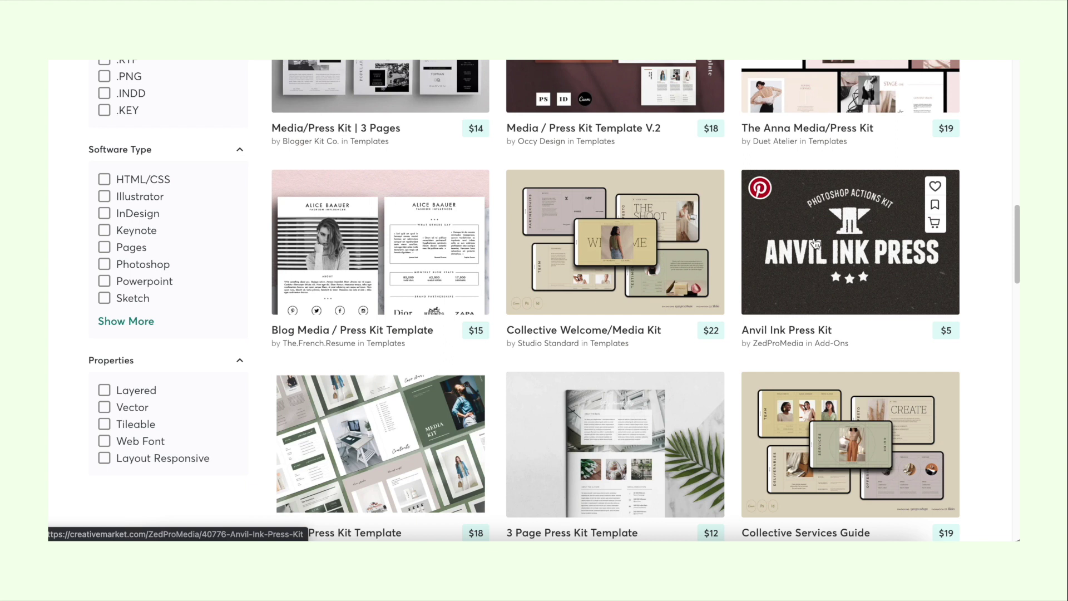
scroll(683, 315, down, 2)
scroll(453, 260, down, 4)
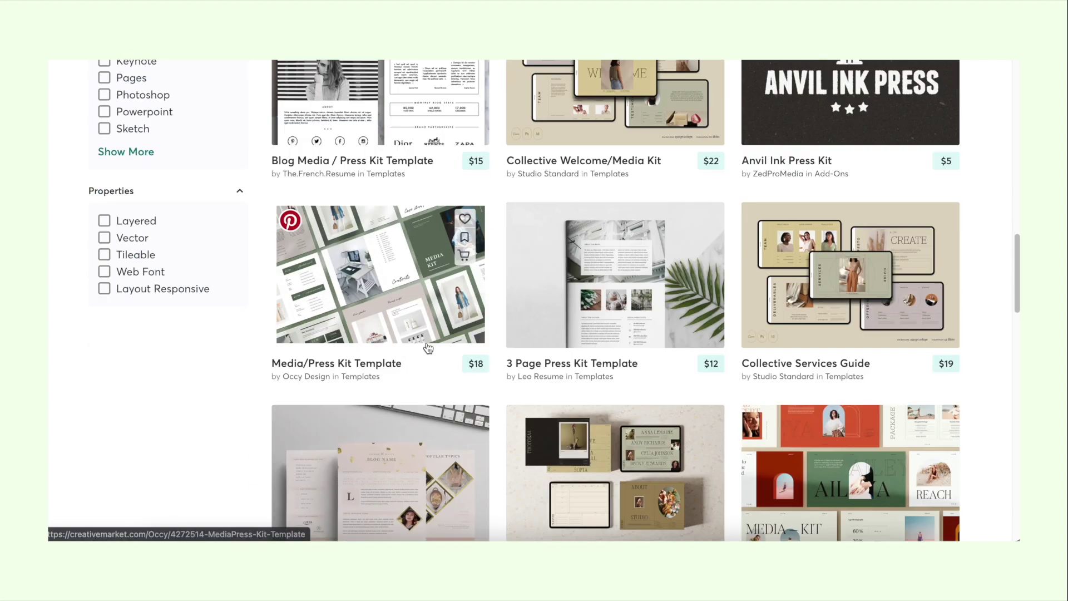
scroll(428, 349, down, 1)
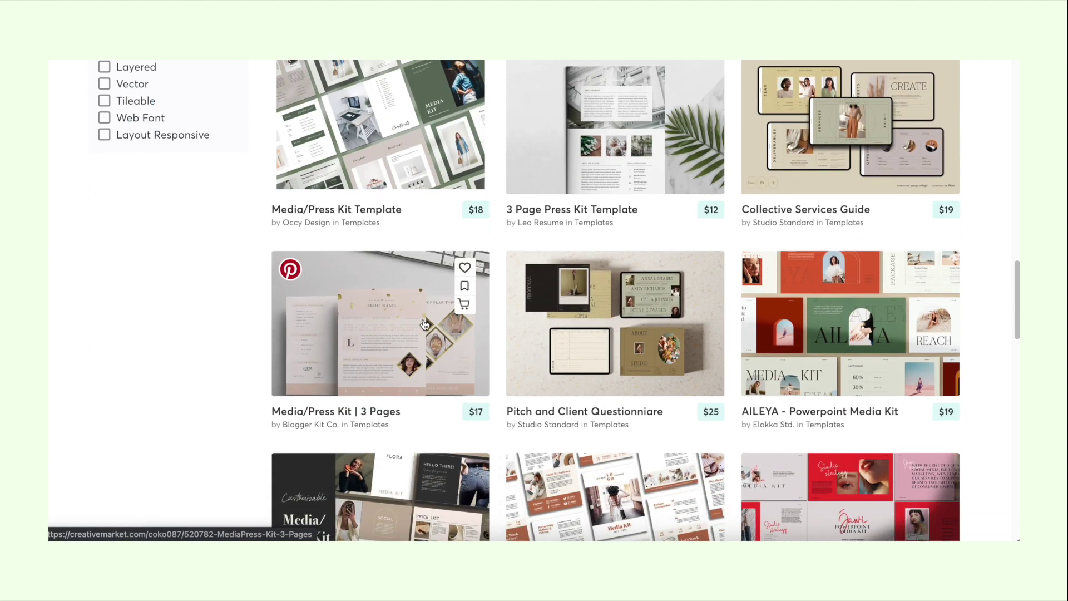
click(424, 325)
scroll(525, 348, down, 2)
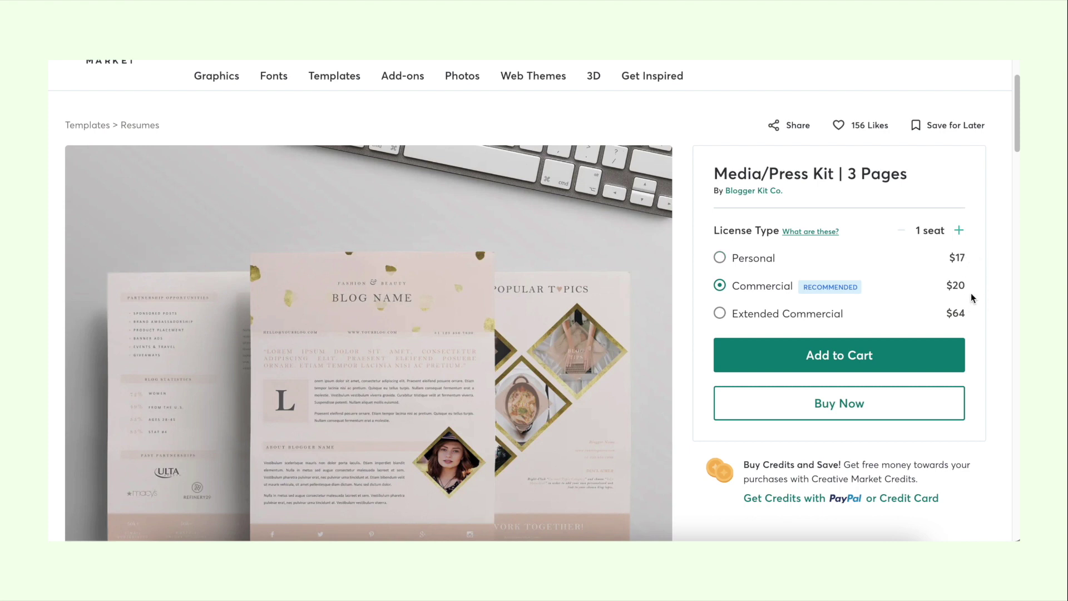
scroll(973, 287, down, 1)
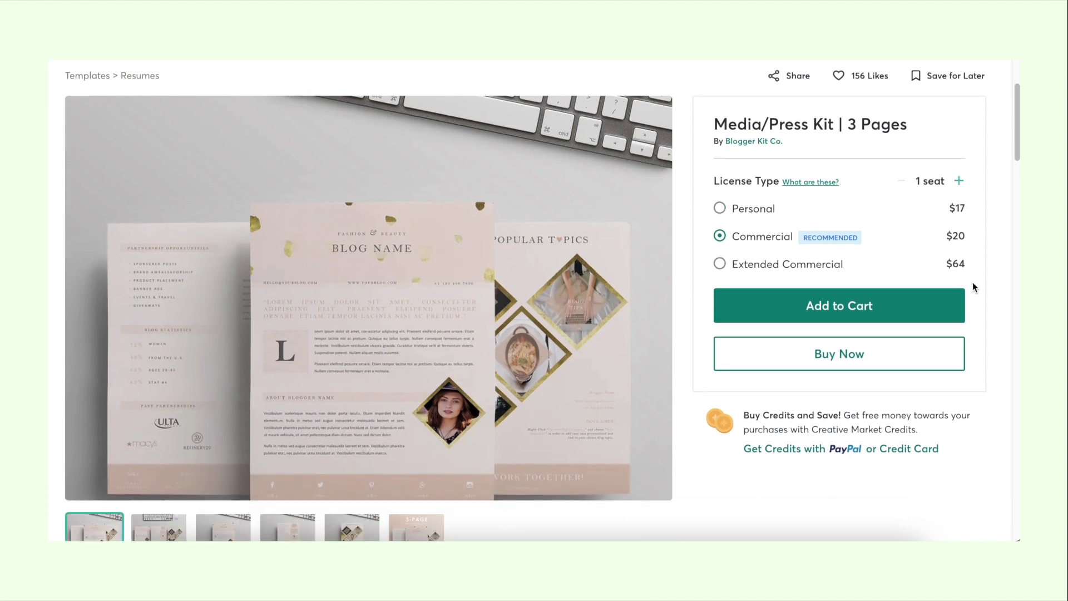
scroll(981, 378, down, 6)
scroll(980, 379, down, 3)
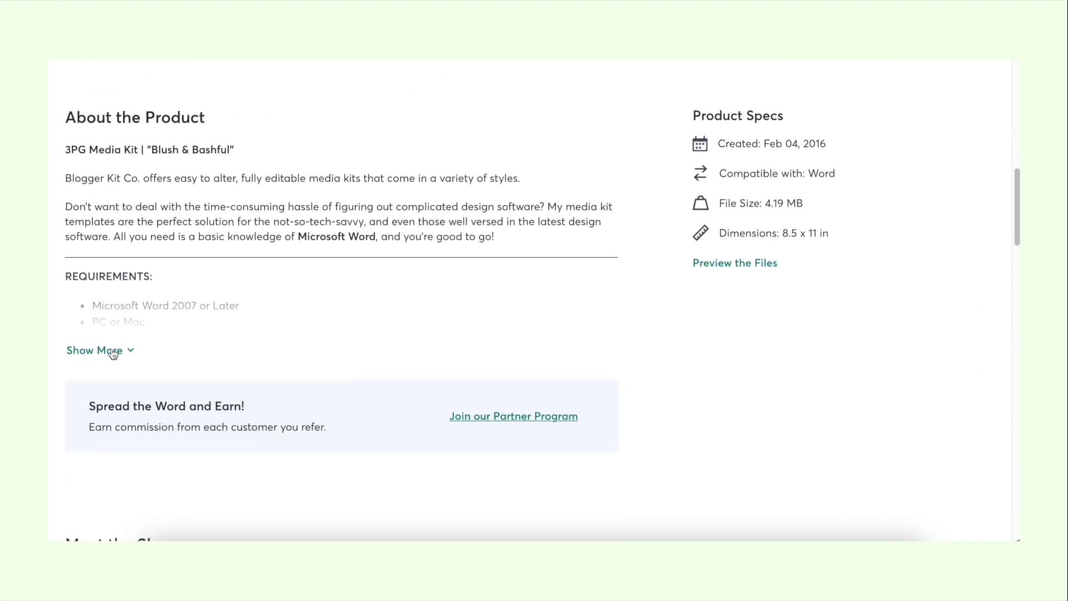
click(112, 351)
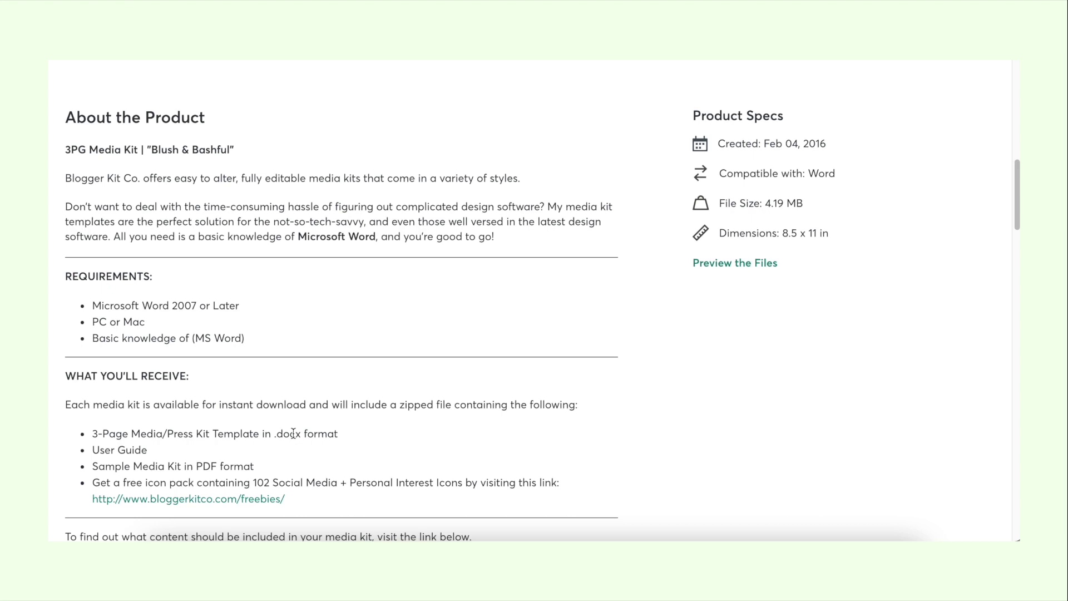
scroll(294, 433, down, 2)
scroll(293, 433, up, 3)
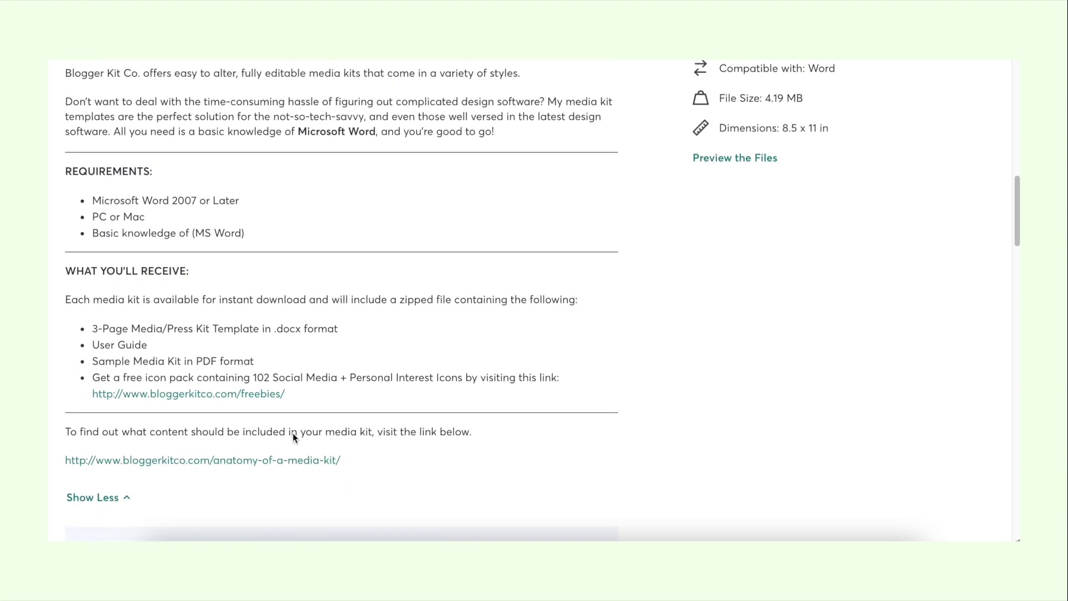
scroll(293, 433, up, 8)
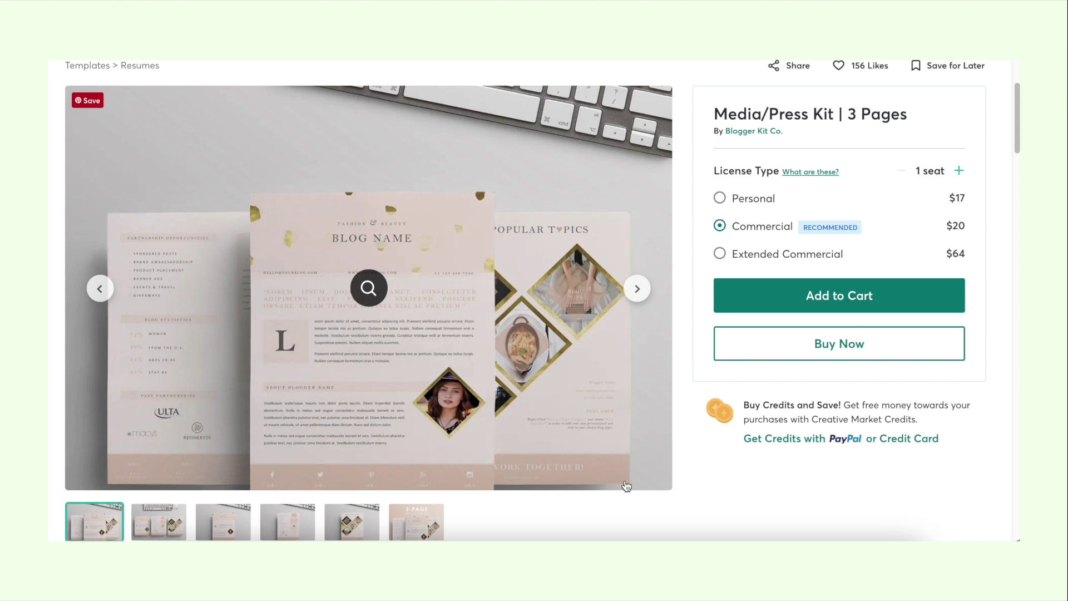
scroll(790, 479, down, 10)
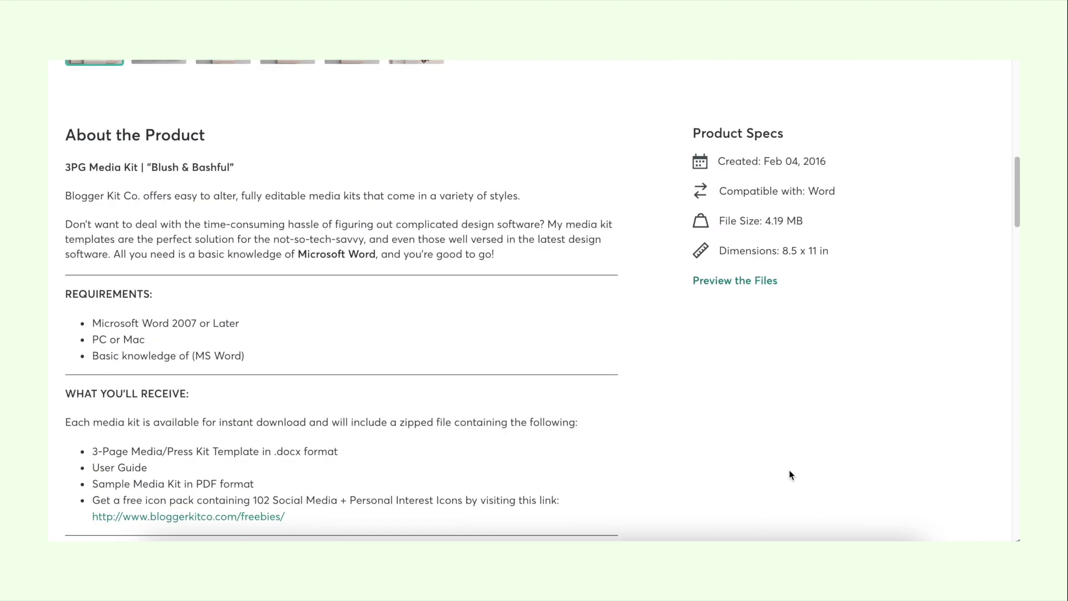
Step: Scroll back up the Creative Market page
scroll(789, 472, up, 10)
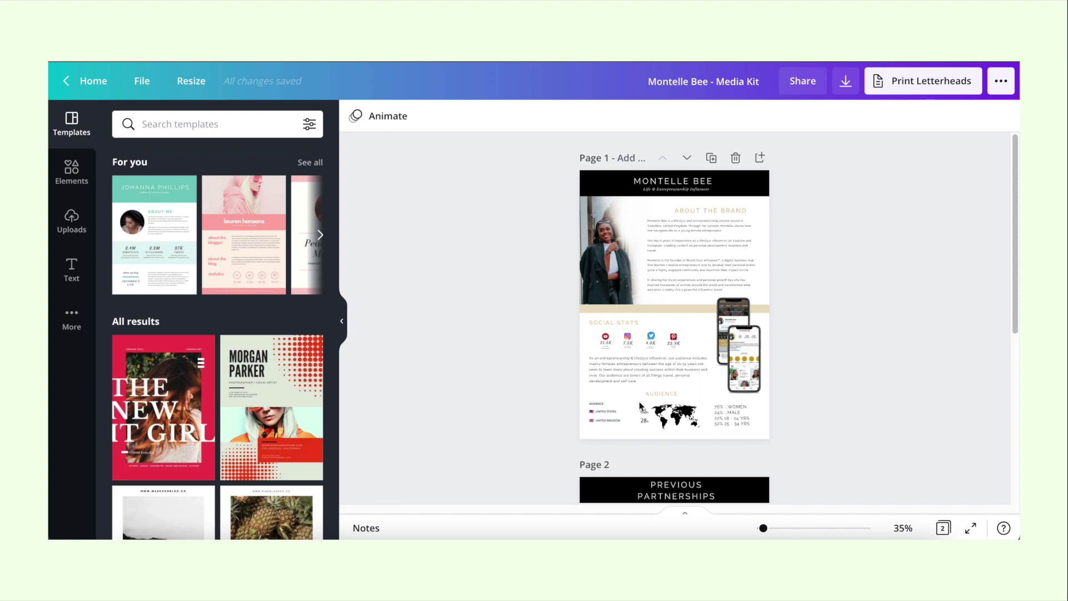
Step: Zoom page 1 to 73% and scroll to Social Stats (21.3K, 7.5K, 4.0K, 22.9K) and Audience
drag(763, 528, 772, 528)
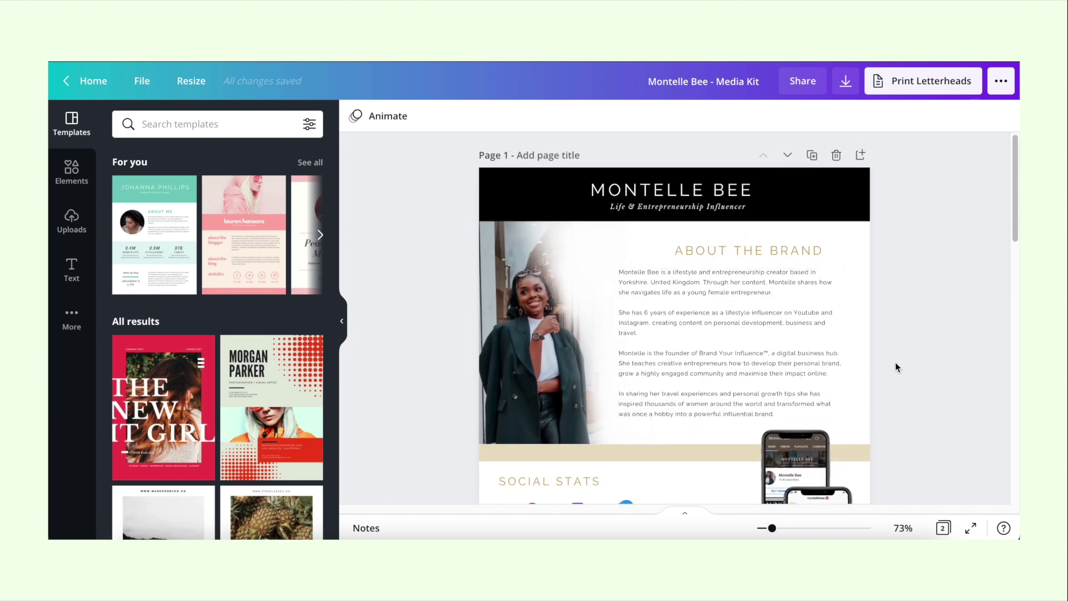
scroll(954, 372, down, 1)
scroll(954, 376, down, 1)
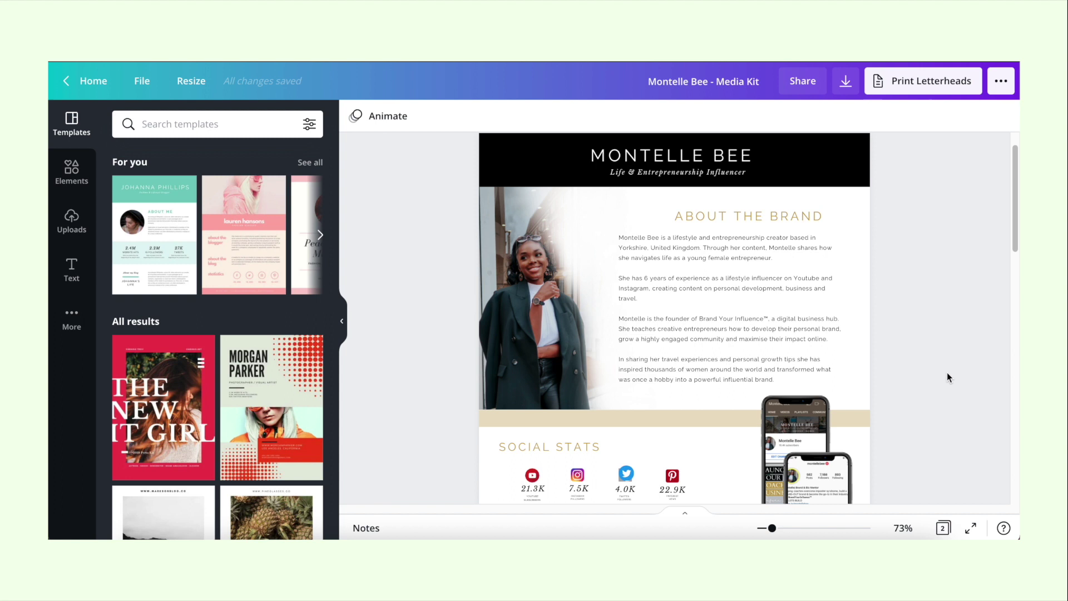
scroll(947, 373, down, 5)
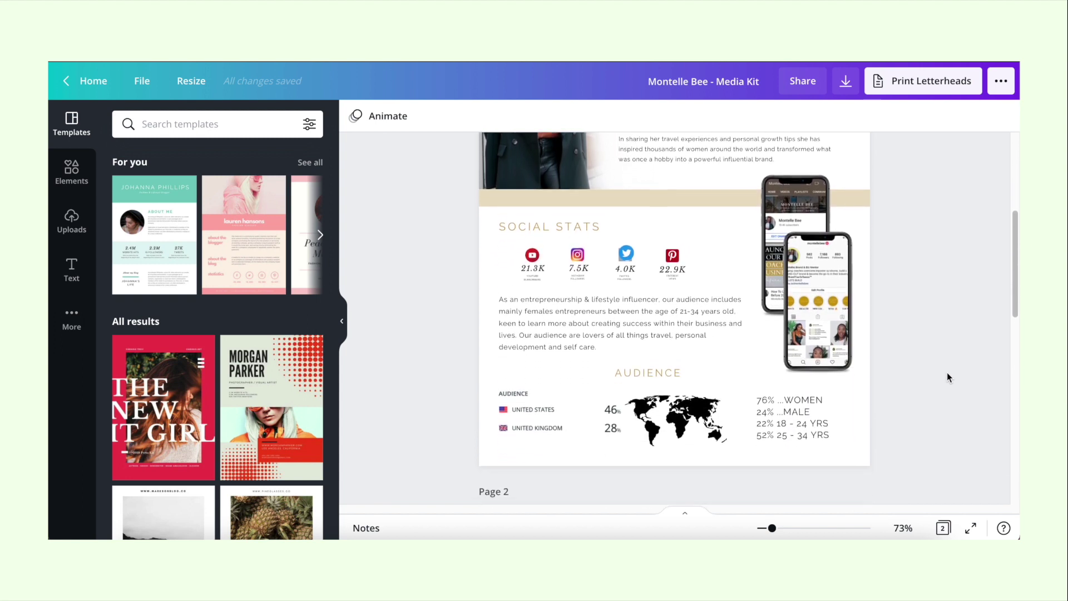
scroll(947, 377, down, 1)
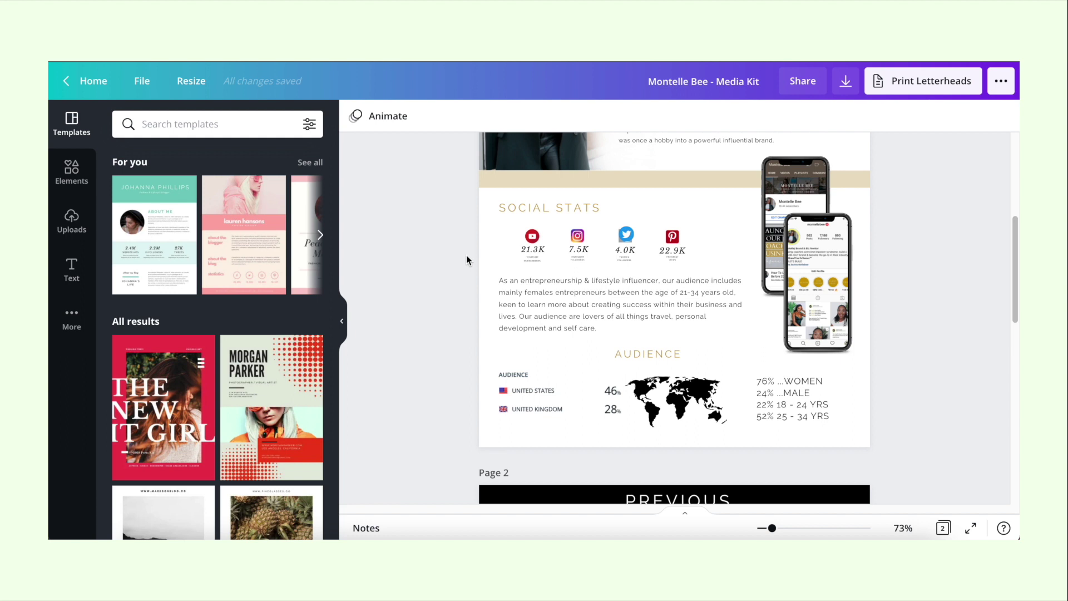
scroll(466, 258, down, 2)
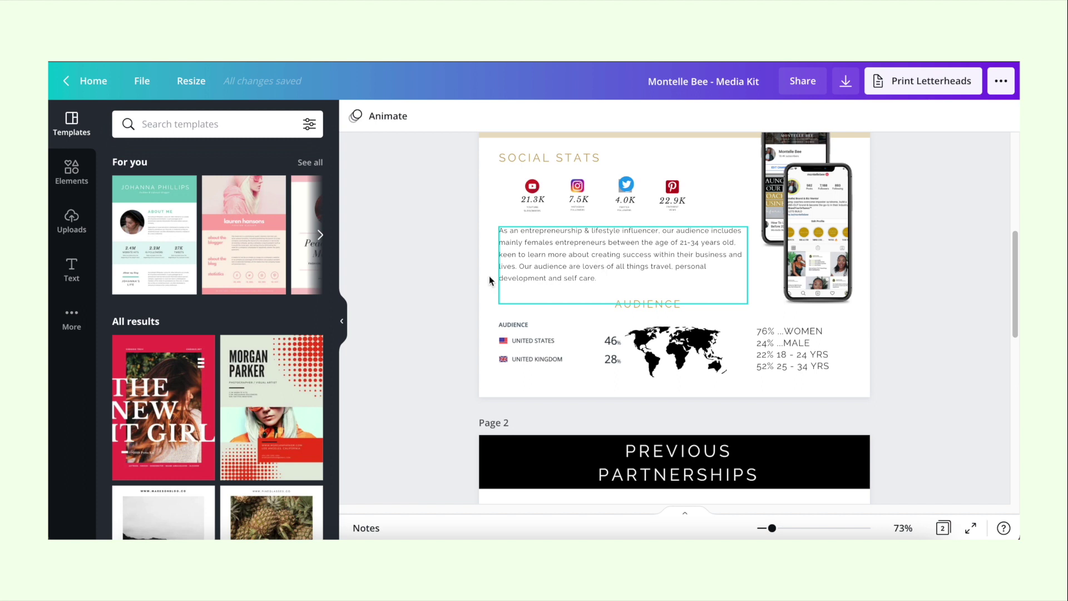
scroll(490, 328, up, 1)
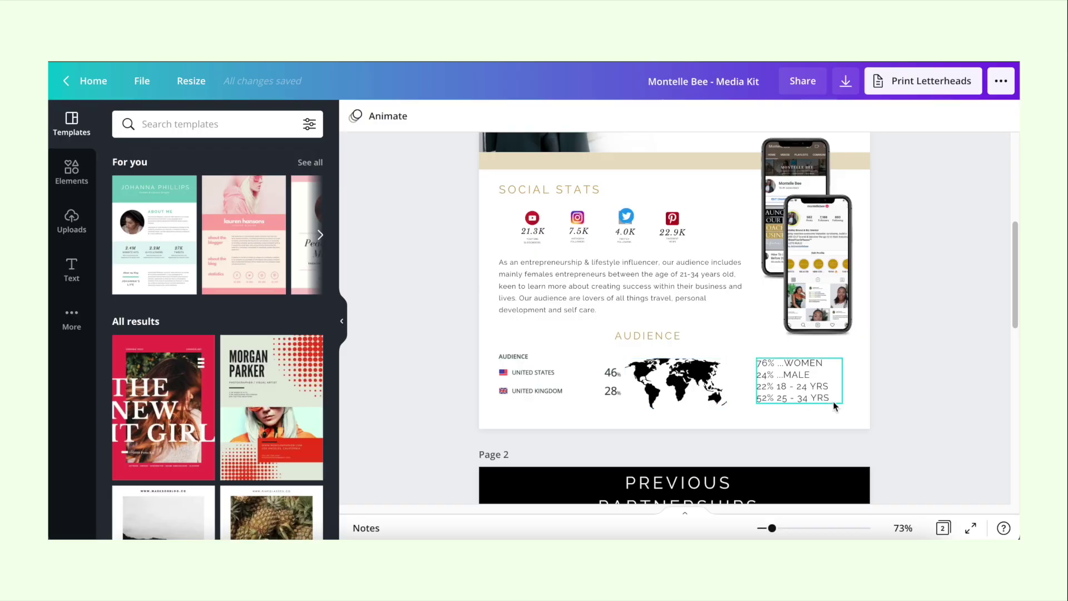
scroll(873, 360, up, 5)
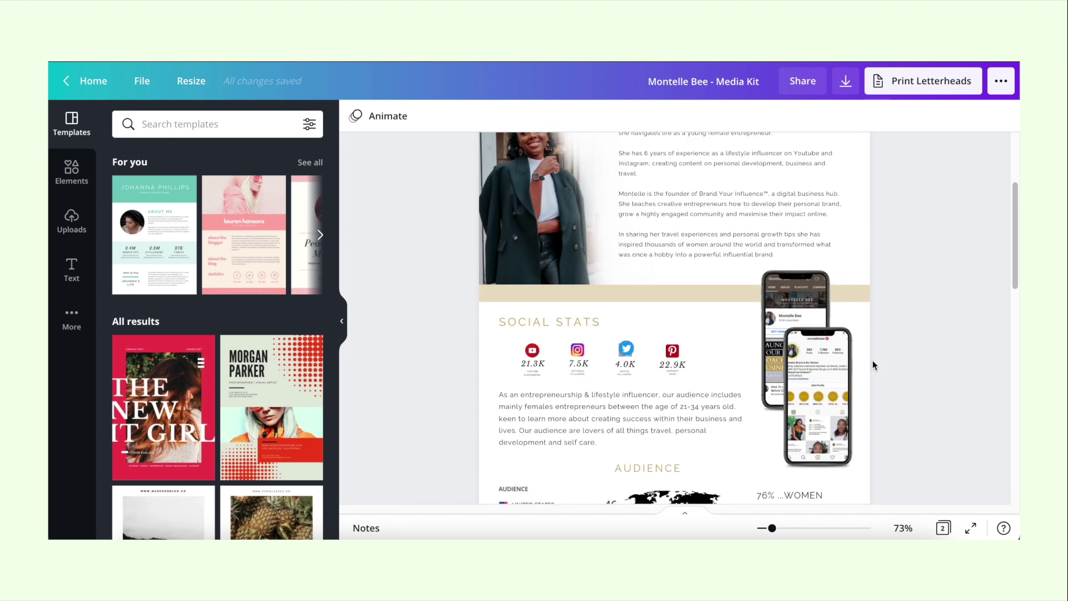
scroll(873, 360, down, 5)
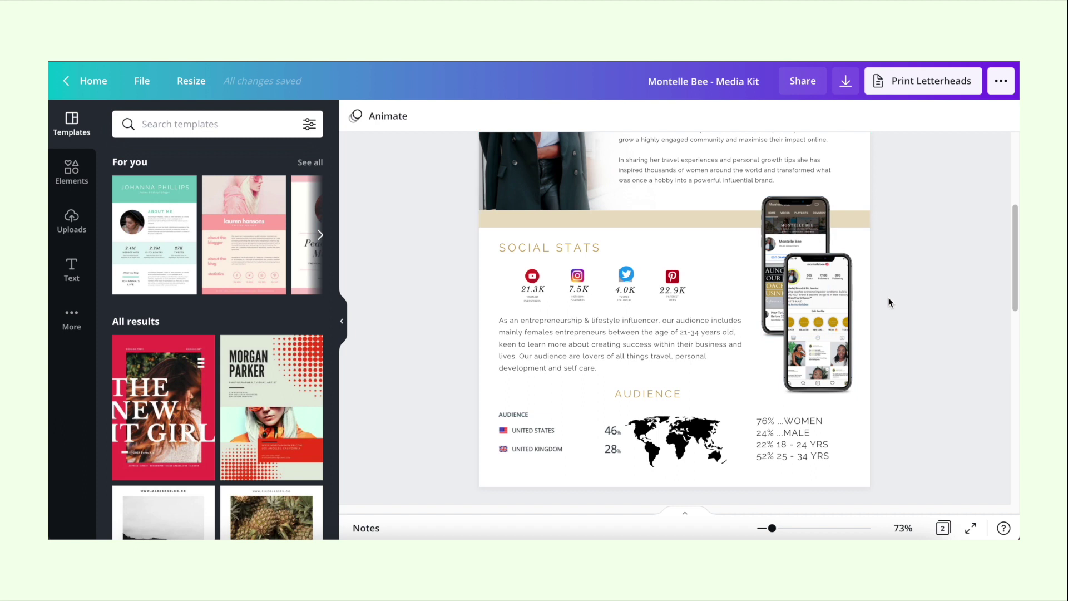
scroll(890, 303, up, 5)
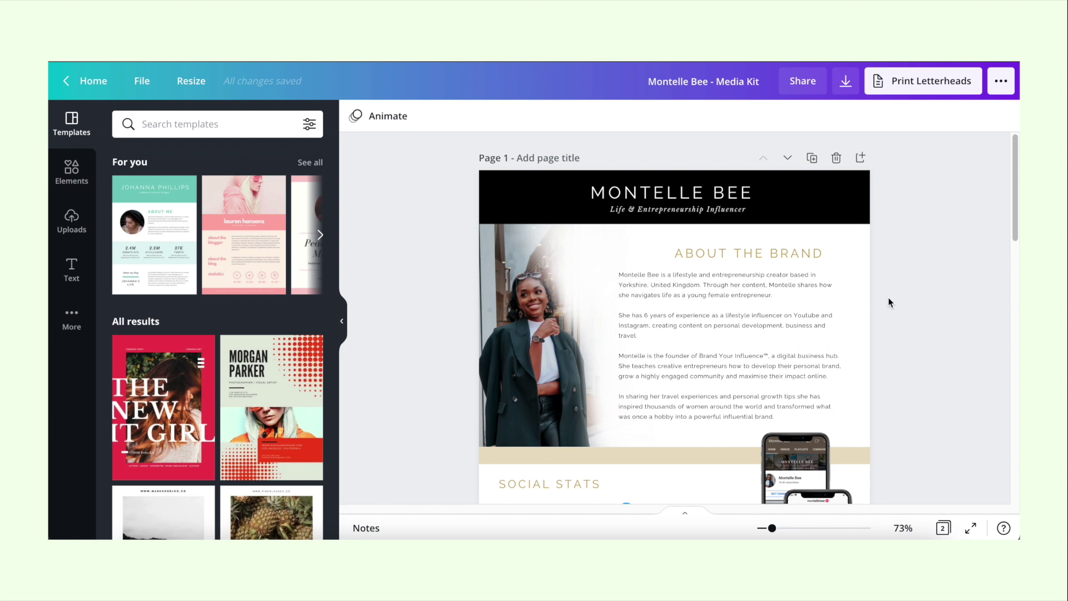
Step: Scroll through page 2's Previous Partnerships, Let's Work Together and Contact Details sections
scroll(888, 300, down, 10)
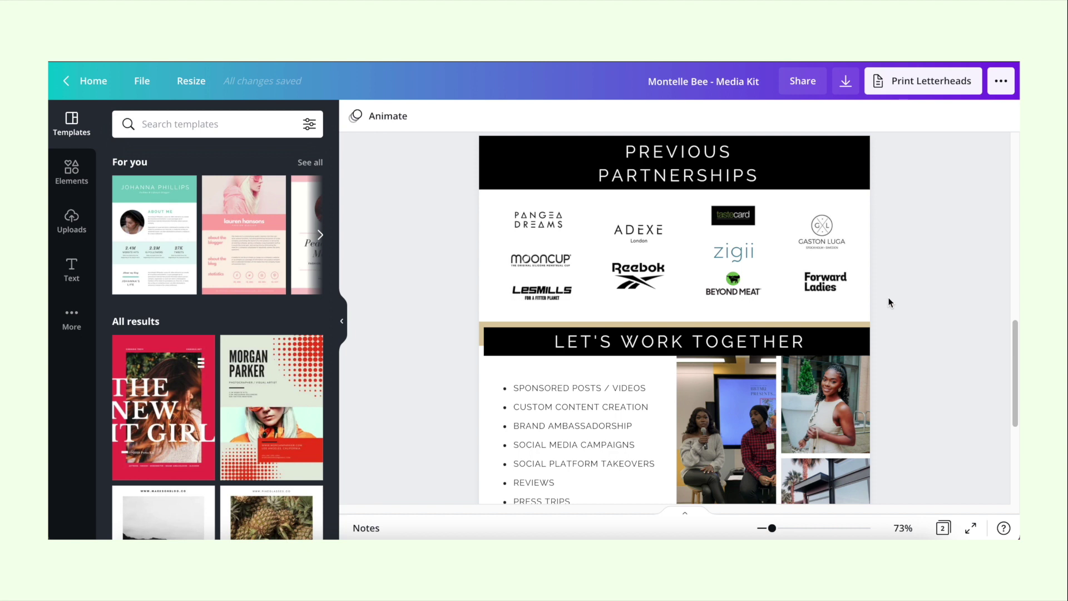
scroll(888, 303, down, 3)
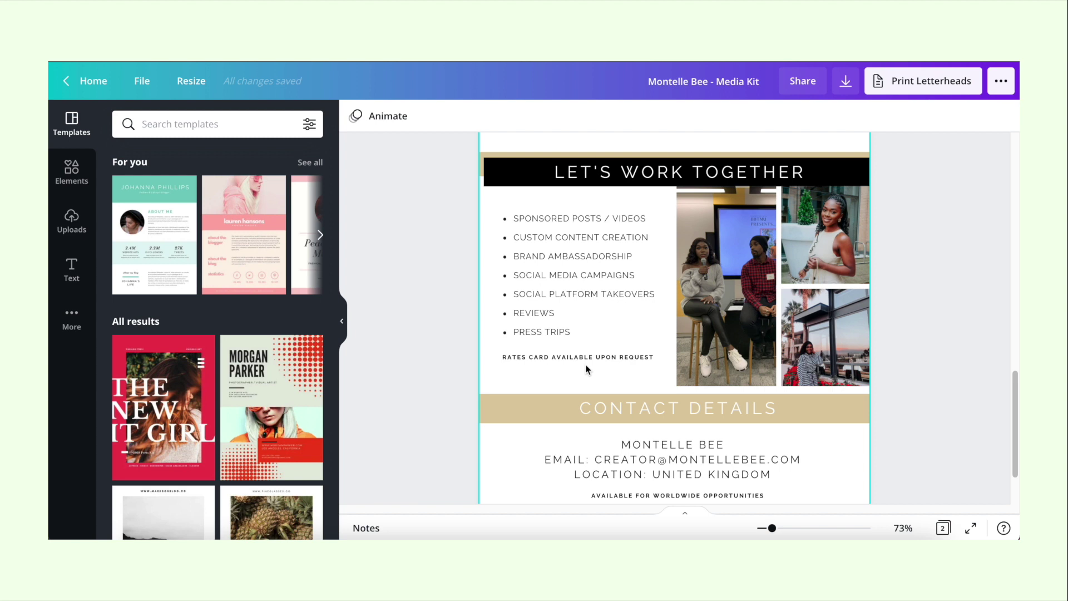
scroll(887, 204, up, 10)
scroll(886, 204, up, 2)
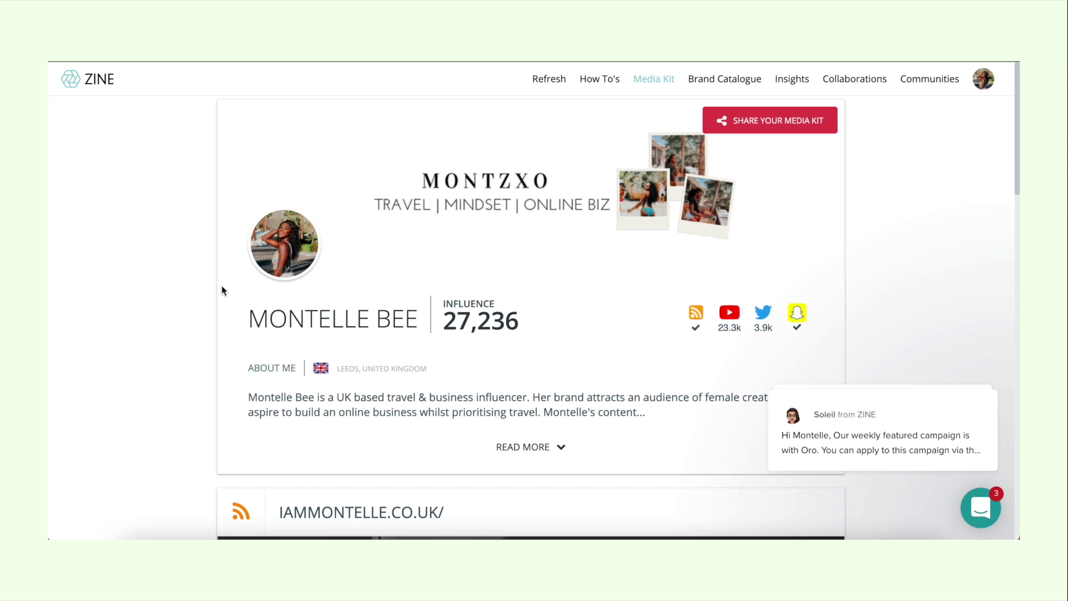
Step: Review the ZINE YouTube stats (23.3k subscribers, 1.7m views), then return to the top
scroll(222, 289, down, 9)
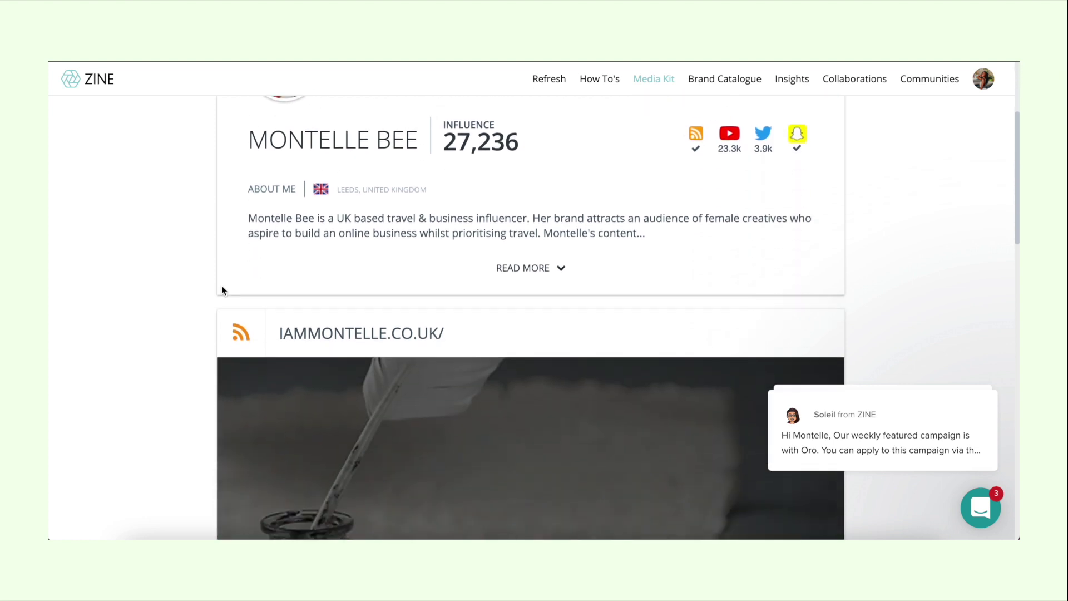
scroll(221, 289, down, 8)
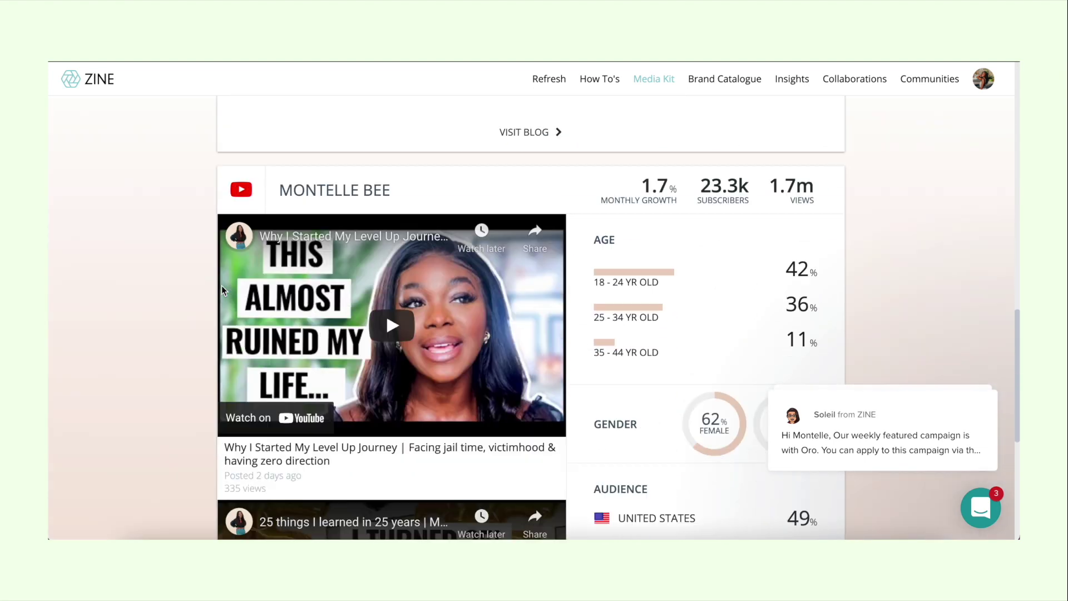
scroll(222, 290, down, 5)
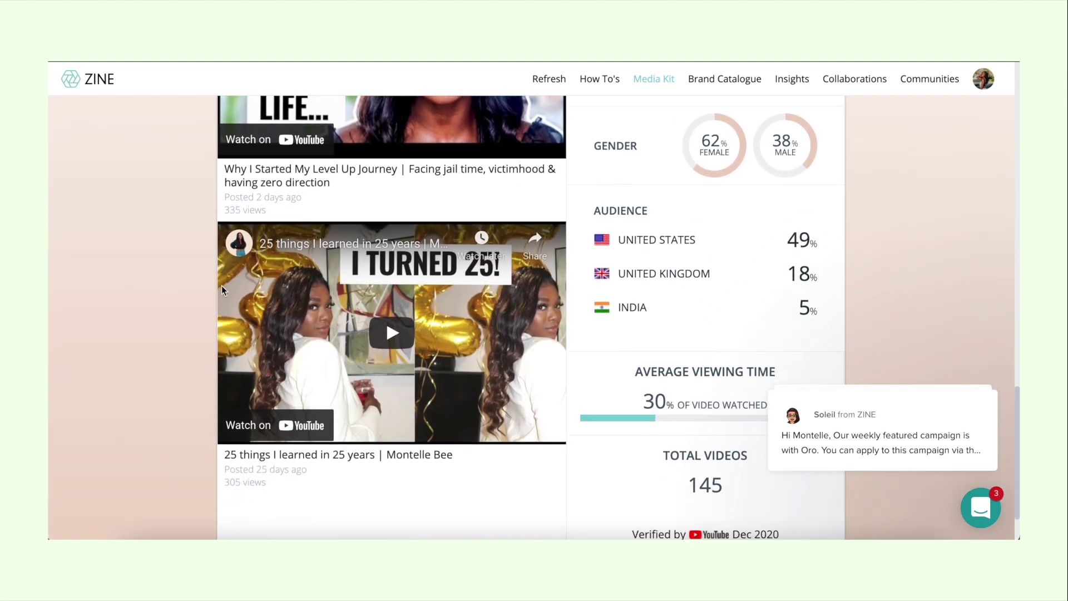
key(Home)
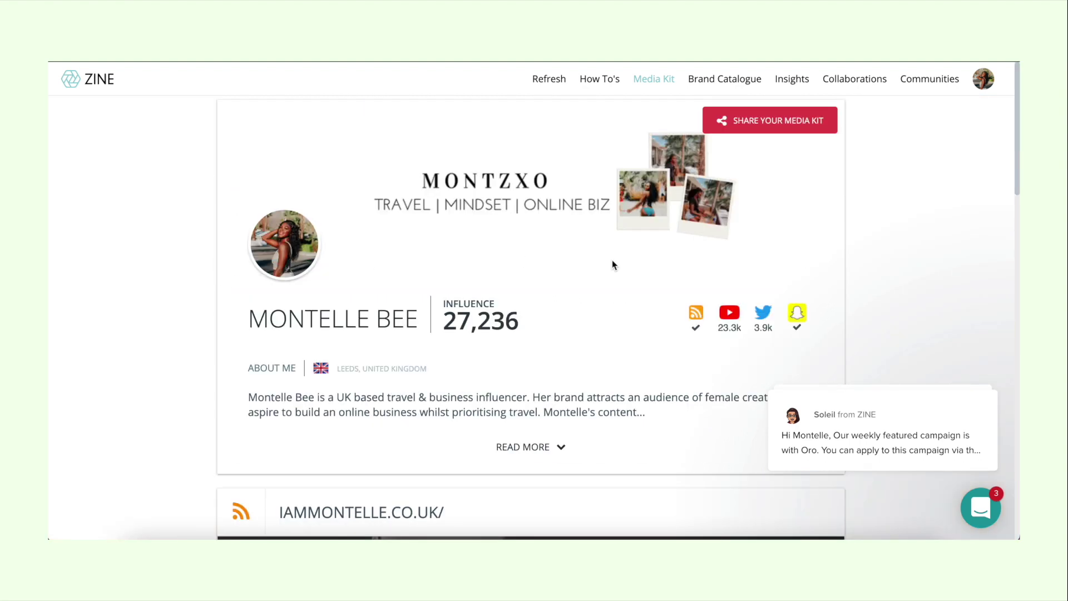
scroll(780, 219, down, 12)
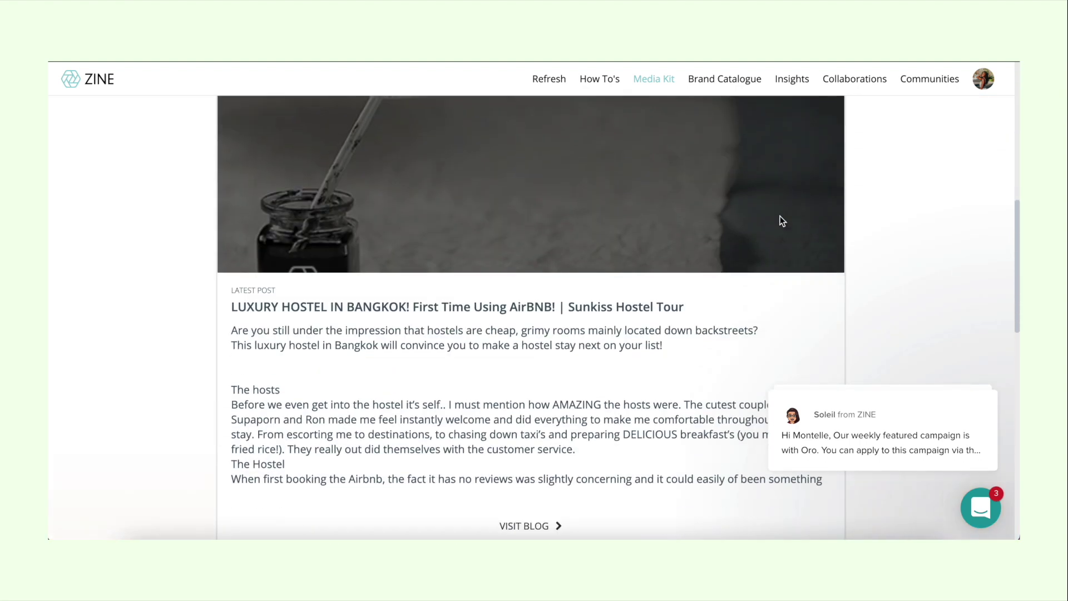
key(Home)
Step: Open the Share Your Media Kit link window, close it, and scroll the profile
click(780, 133)
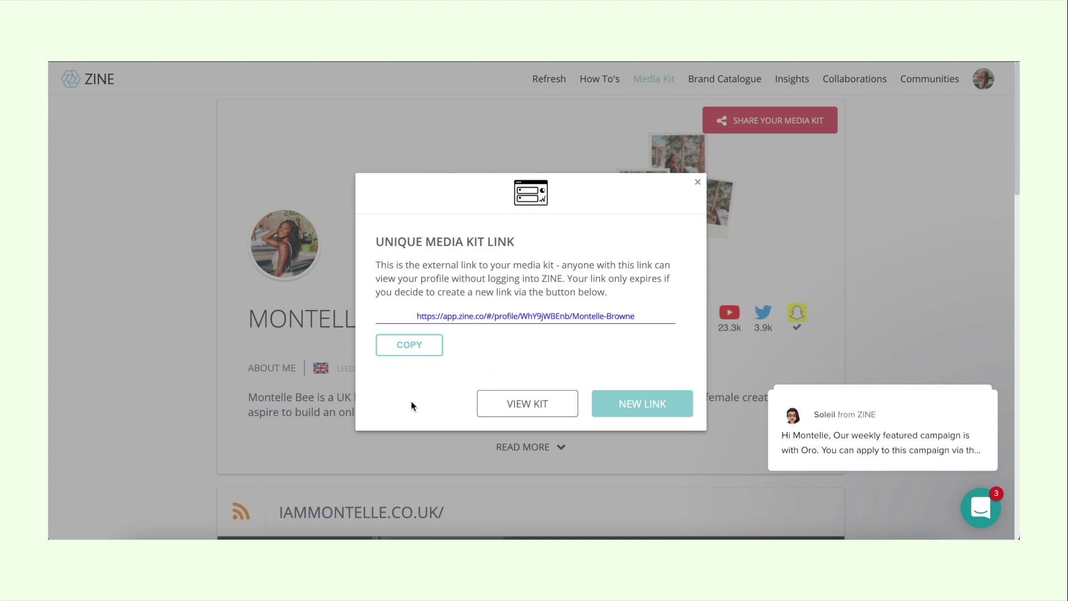
click(697, 182)
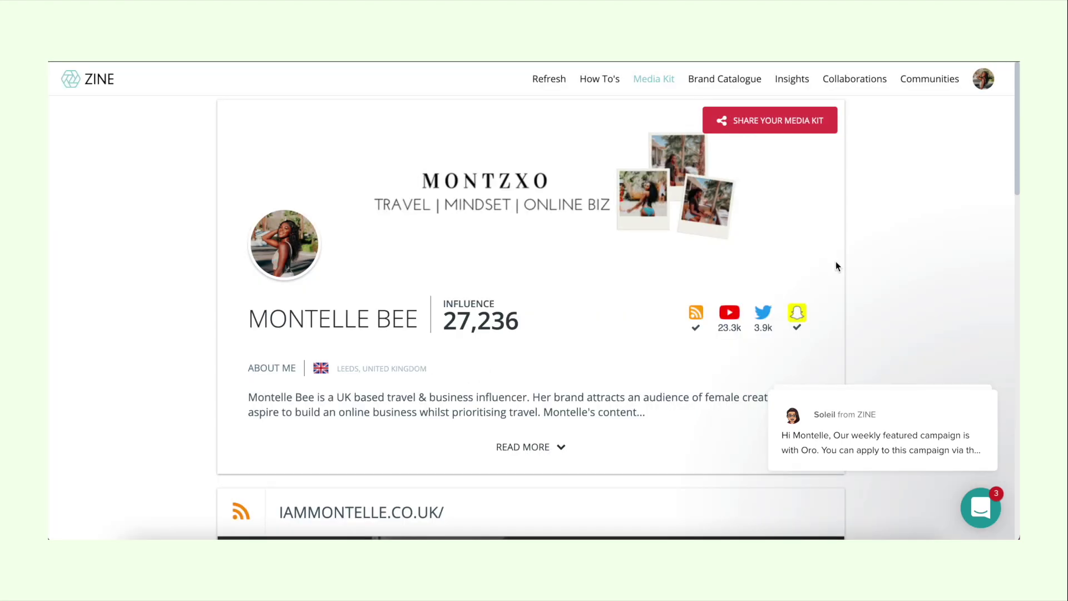
scroll(836, 262, down, 2)
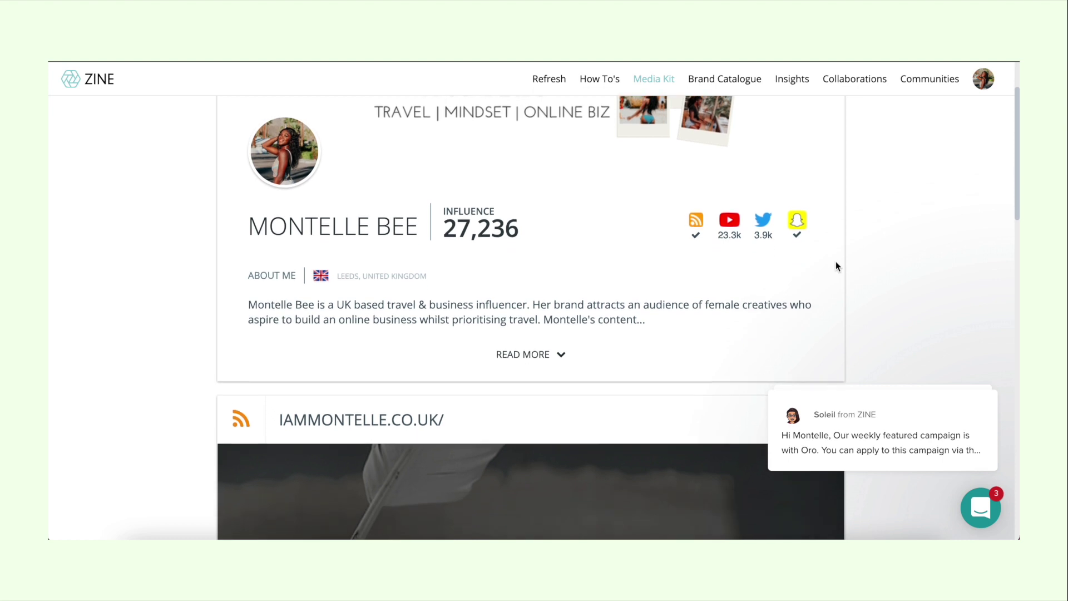
scroll(835, 262, down, 15)
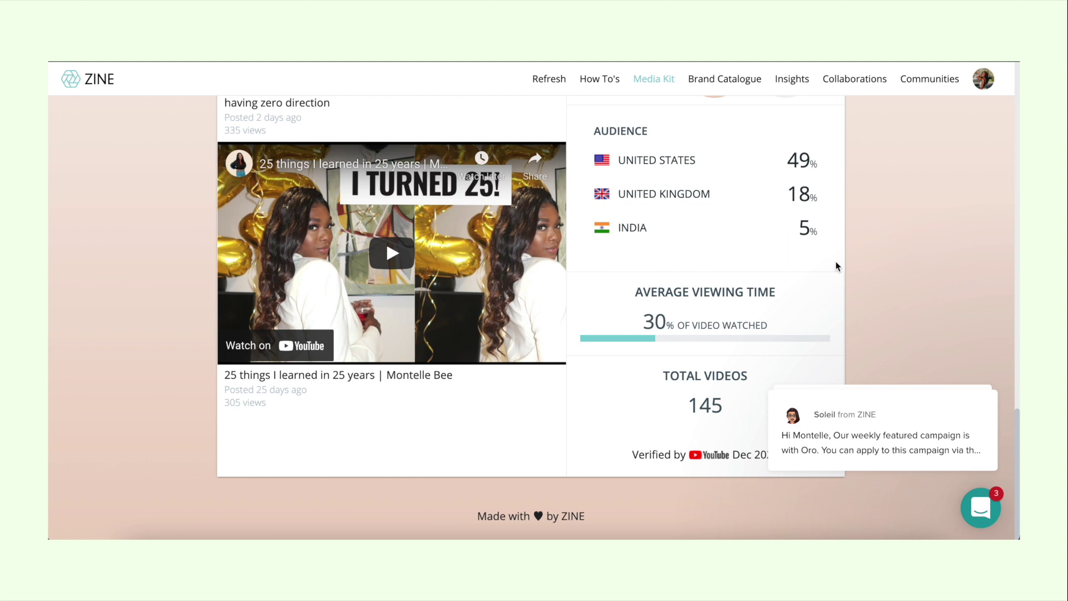
scroll(836, 266, up, 6)
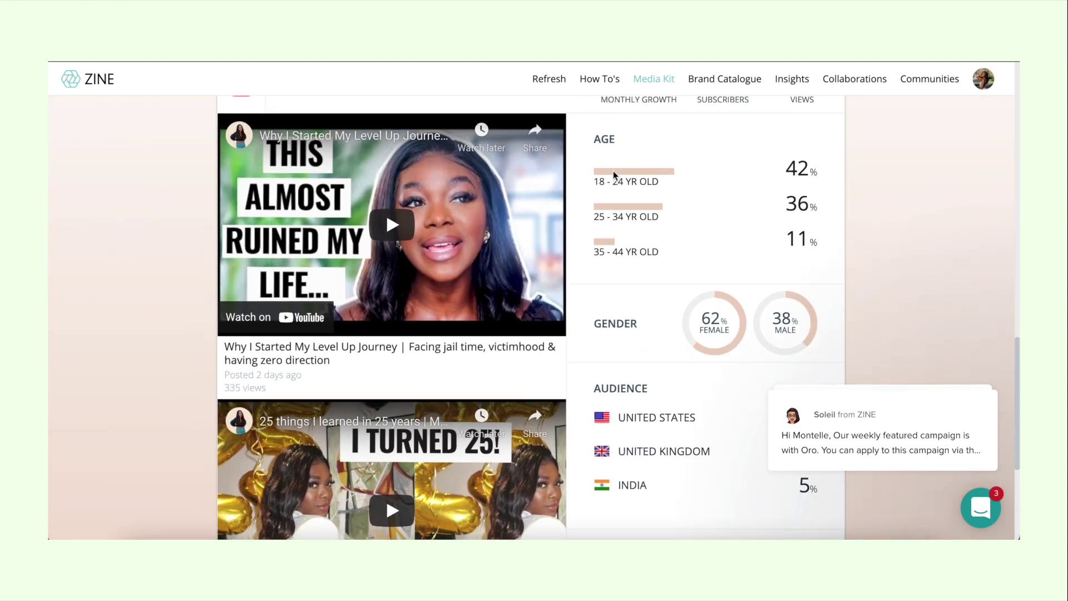
scroll(763, 334, up, 2)
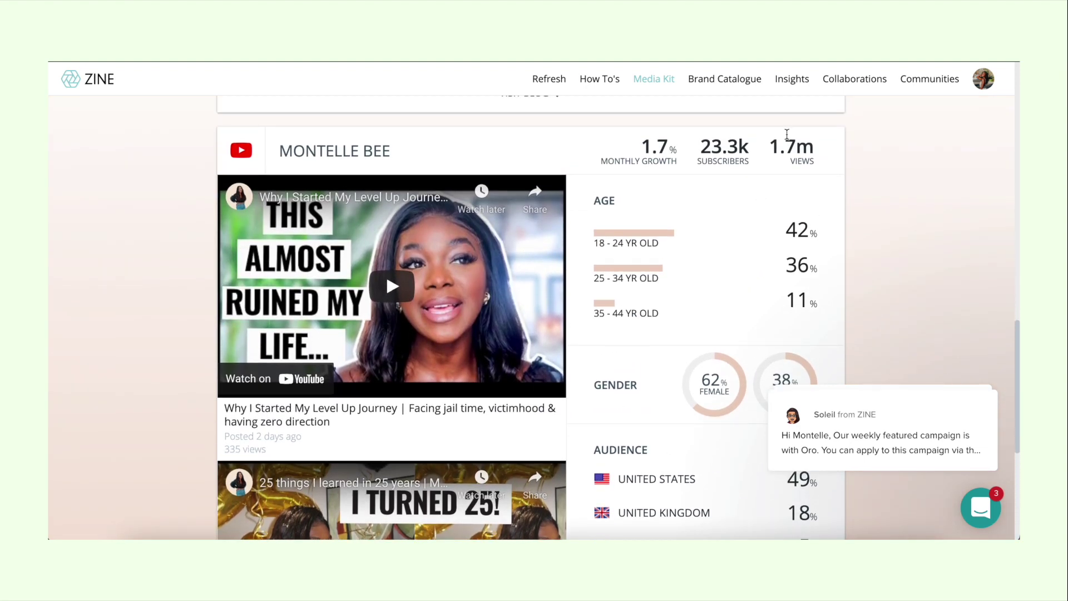